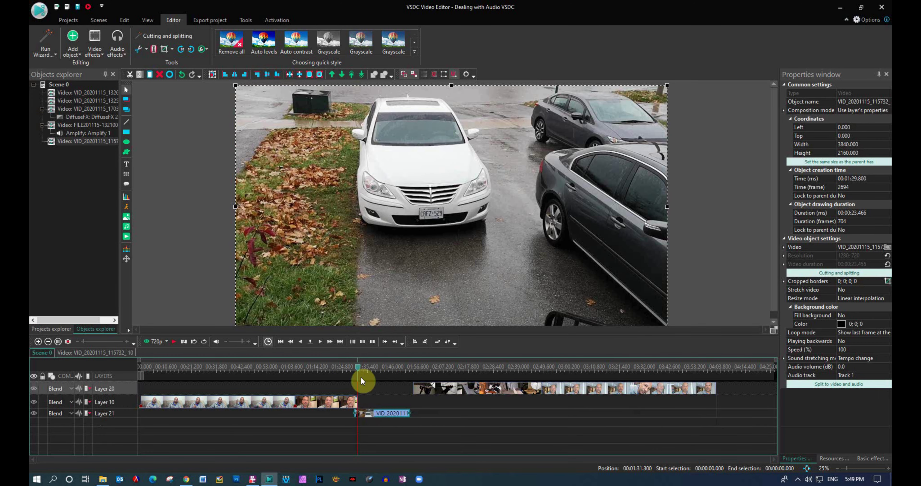
left_click_drag(358, 372, 350, 373)
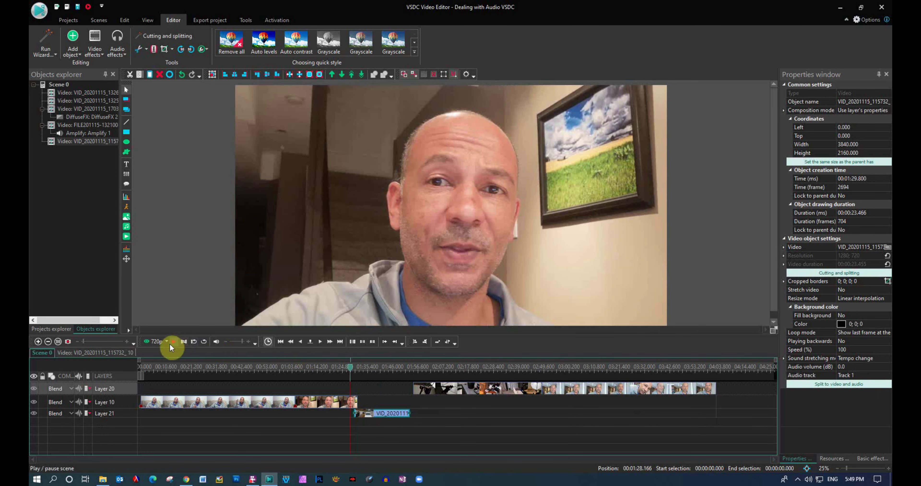
left_click(173, 342)
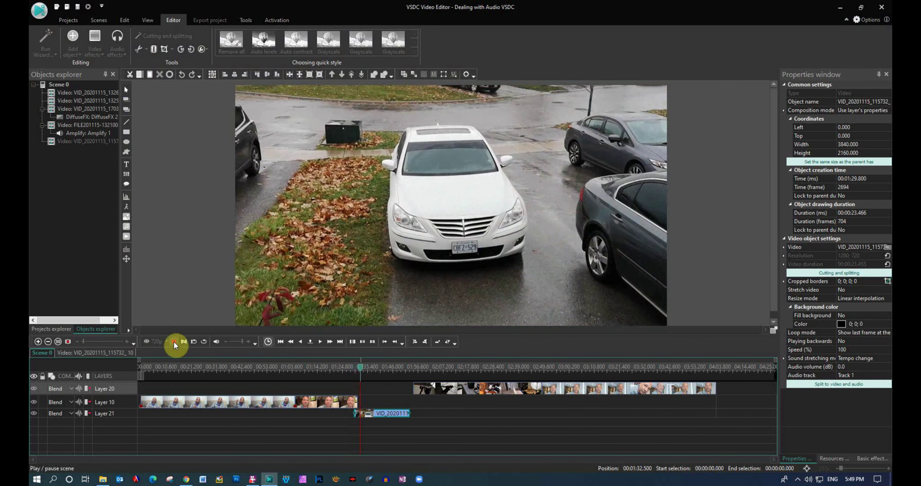
left_click(173, 341)
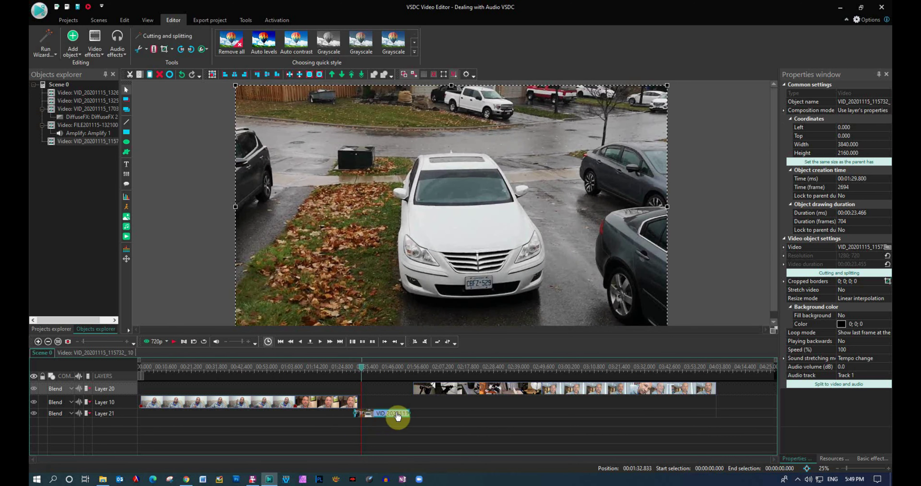
left_click(281, 341)
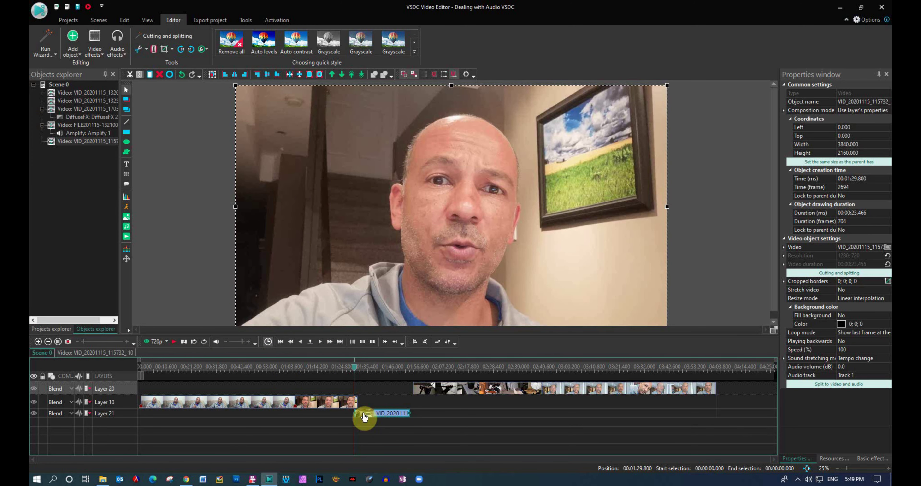
left_click(342, 406)
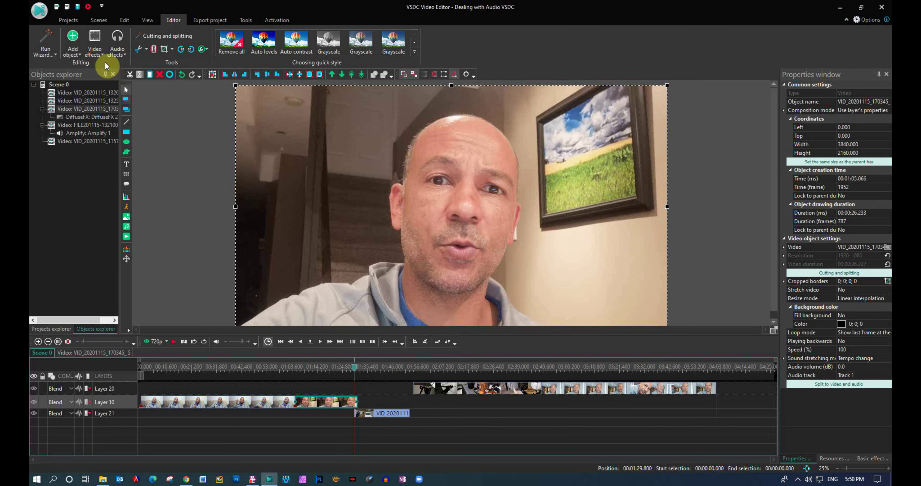
- Add a new Diffuse FX transition at the talking-head clip's end and delete the old DiffuseFX 2
left_click(99, 57)
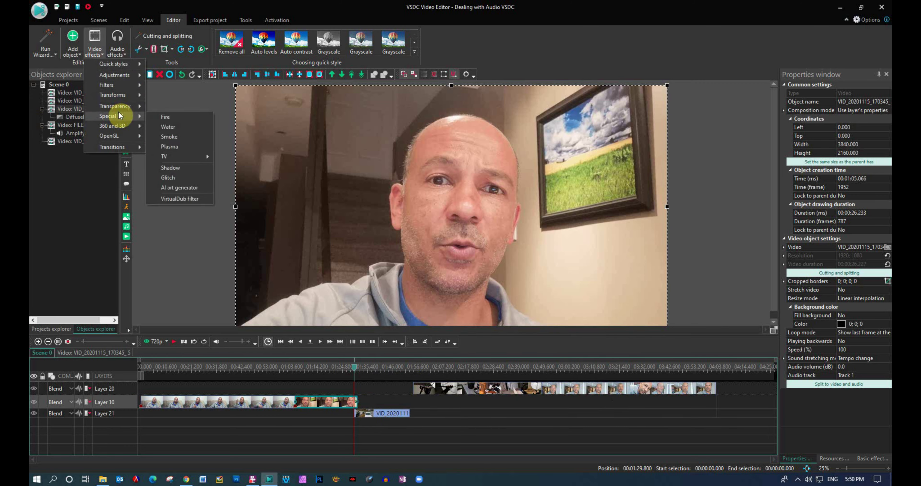
mouse_move(121, 147)
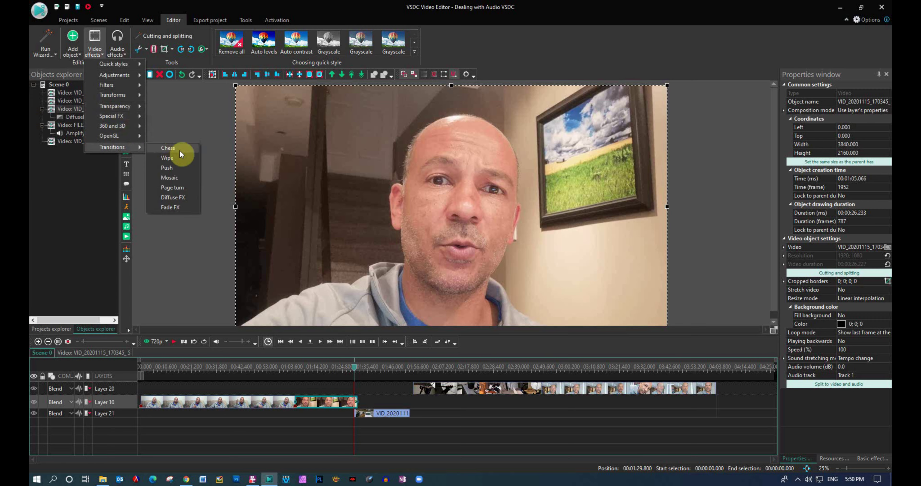
left_click(184, 197)
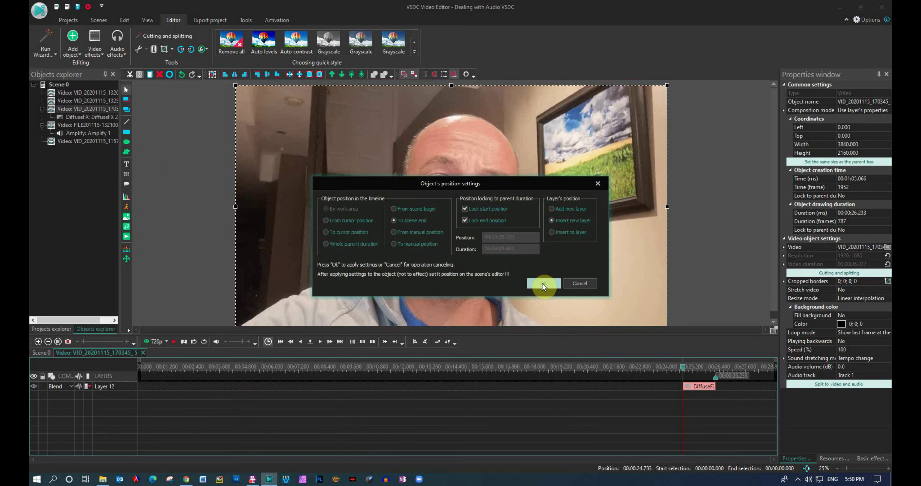
left_click(542, 283)
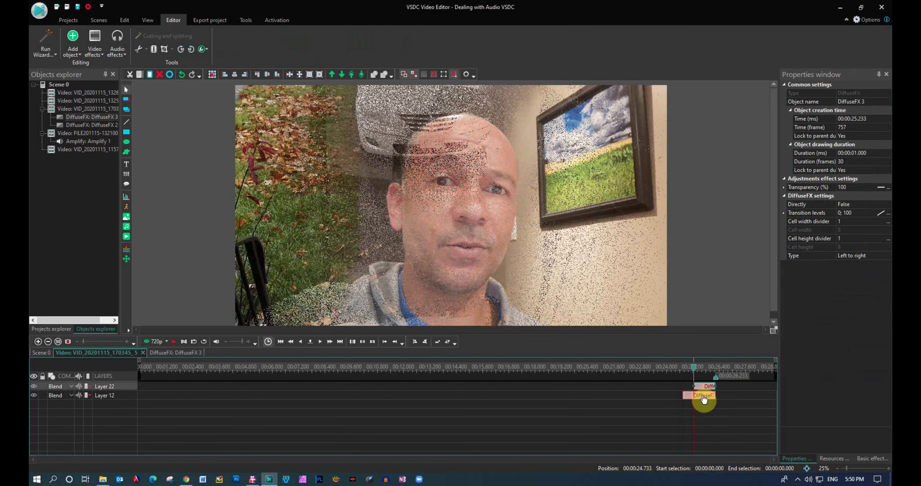
left_click(703, 397)
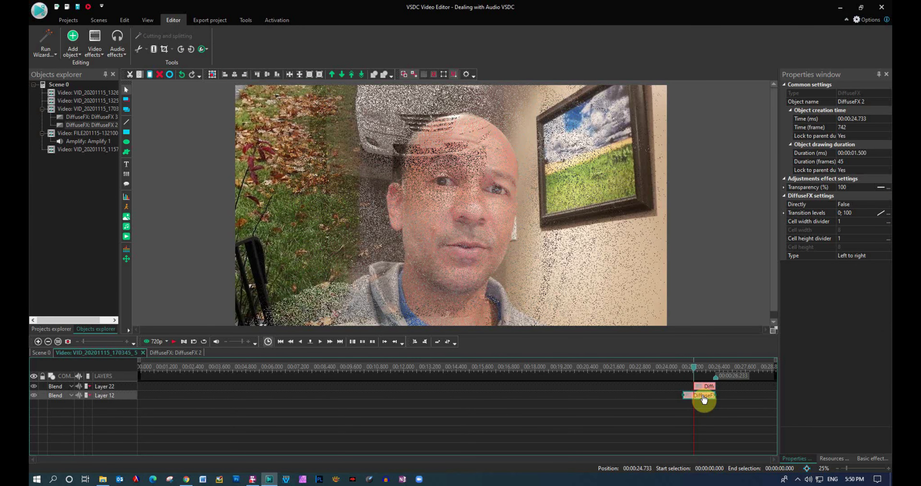
key("Delete")
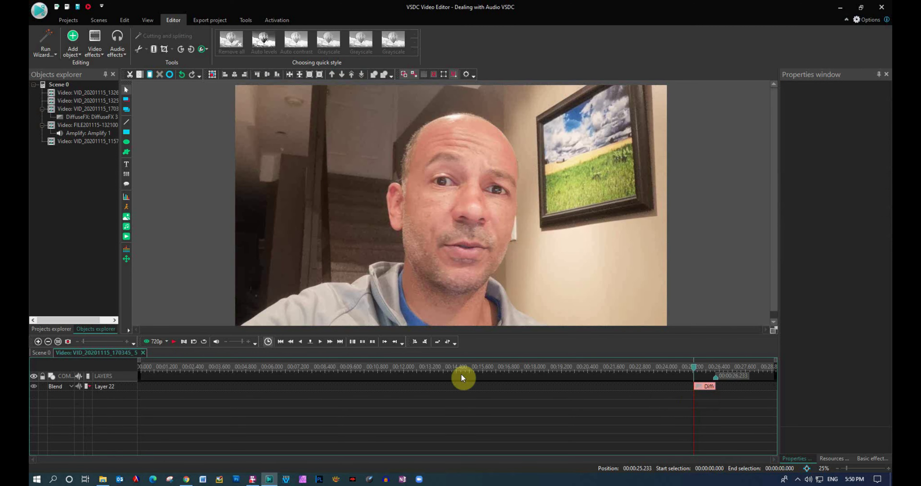
- Lengthen the DiffuseFX 3 transition to 1.5 seconds in the talking-head clip's timeline
left_click(40, 351)
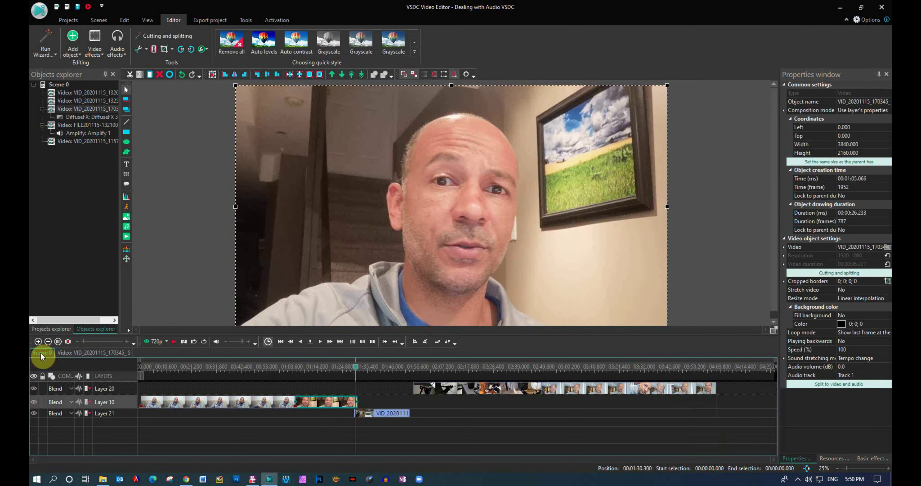
left_click(371, 418)
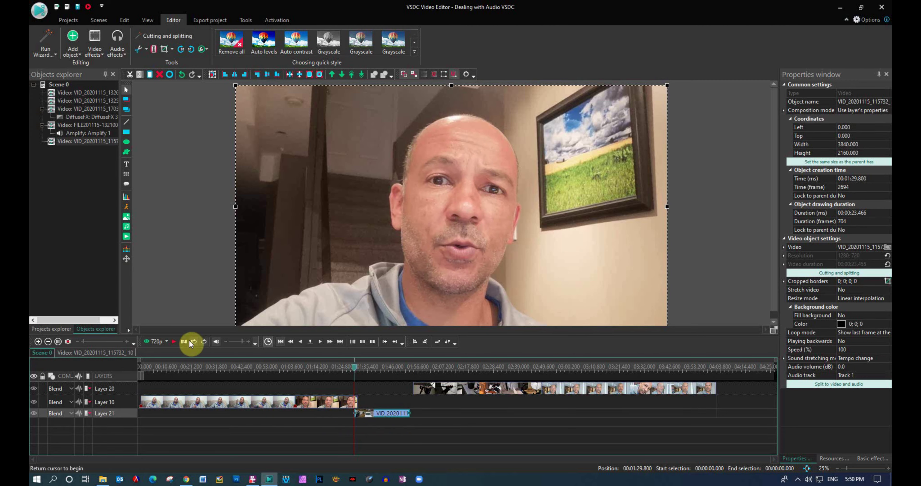
left_click(69, 352)
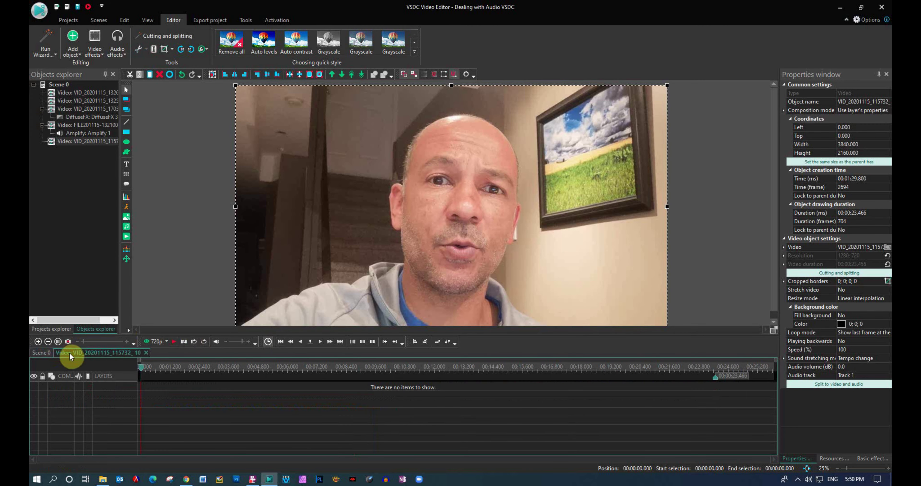
left_click(40, 352)
left_click(336, 405)
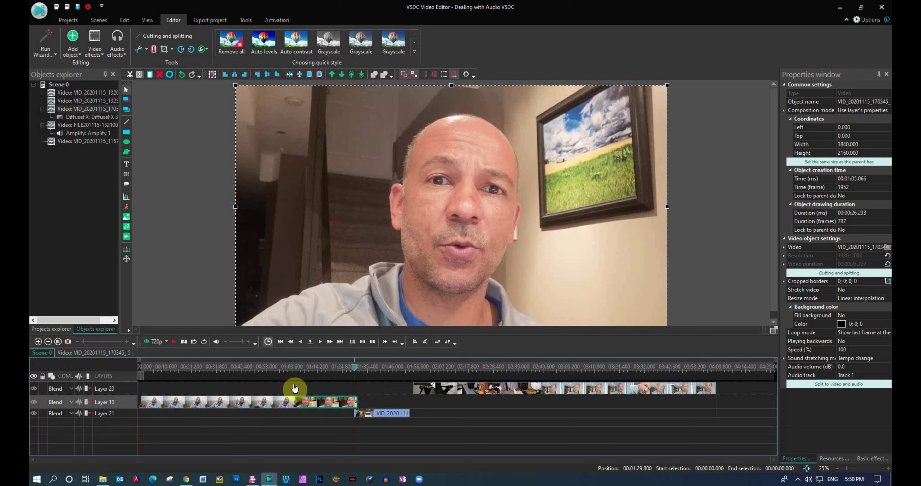
left_click(68, 352)
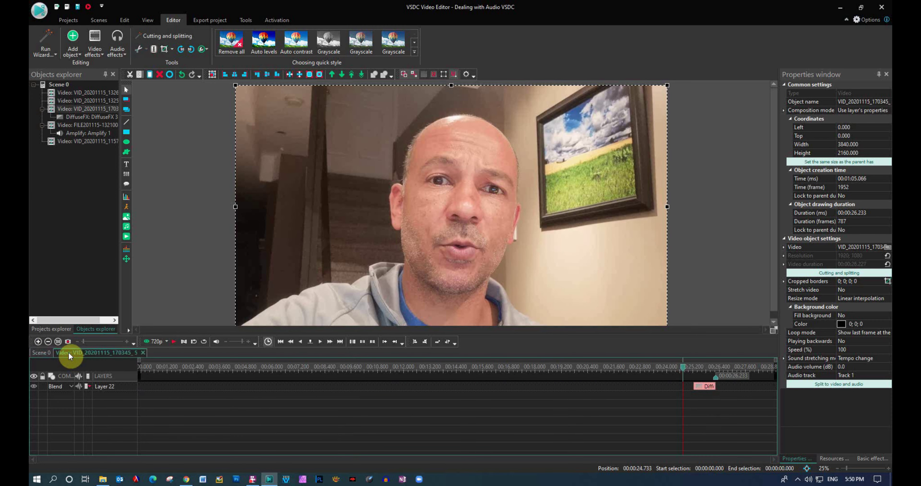
left_click(692, 385)
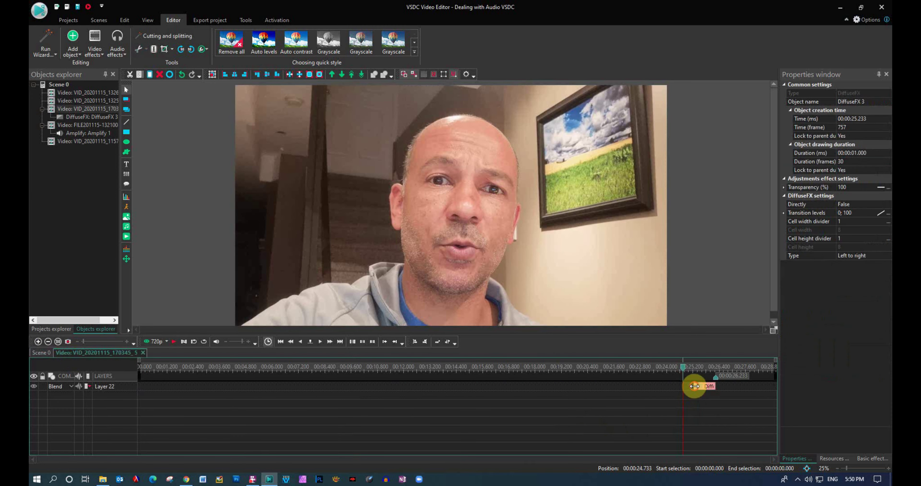
left_click_drag(688, 386, 684, 387)
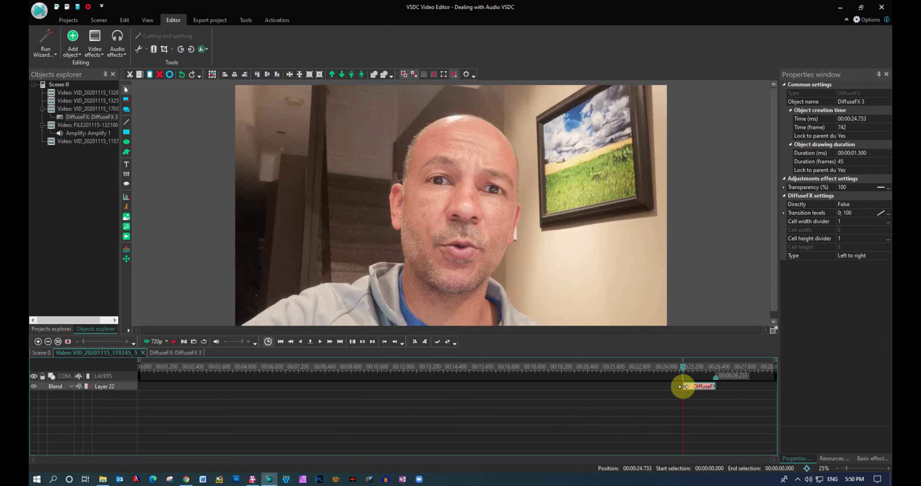
- Preview the cut on Scene 0 from just before the transition, around 1:30
left_click(37, 352)
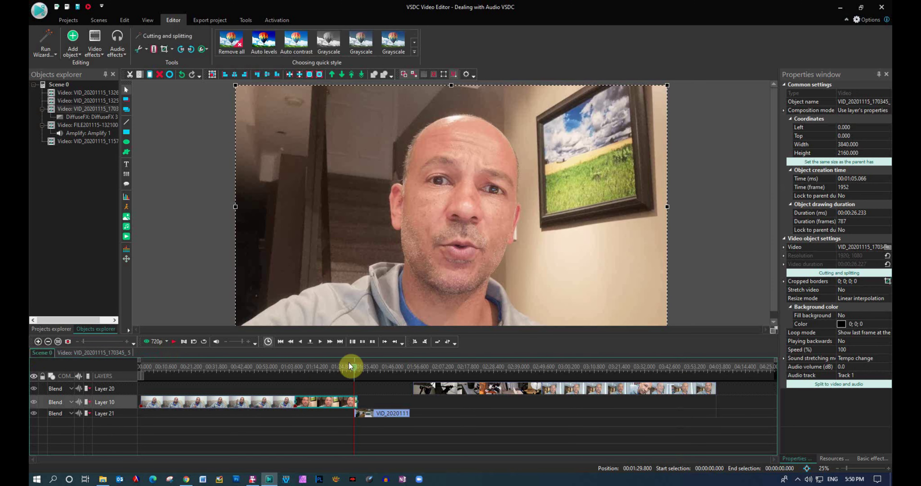
left_click(354, 370)
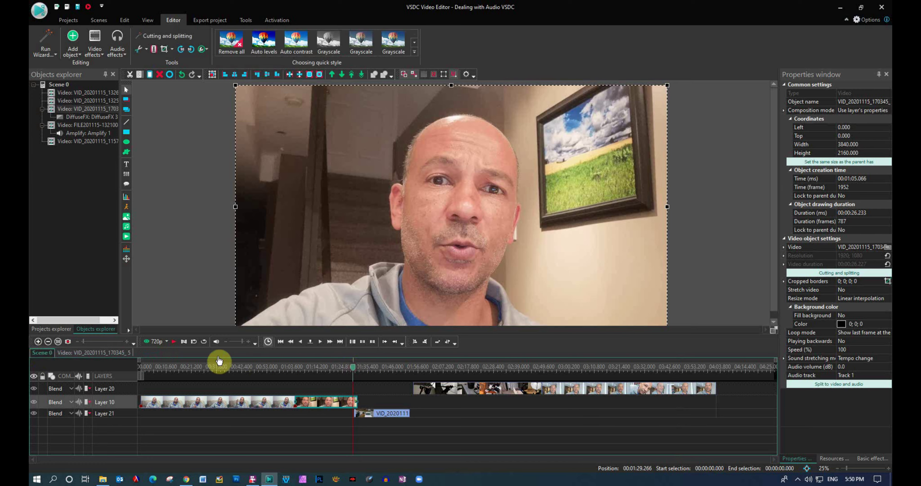
left_click(174, 342)
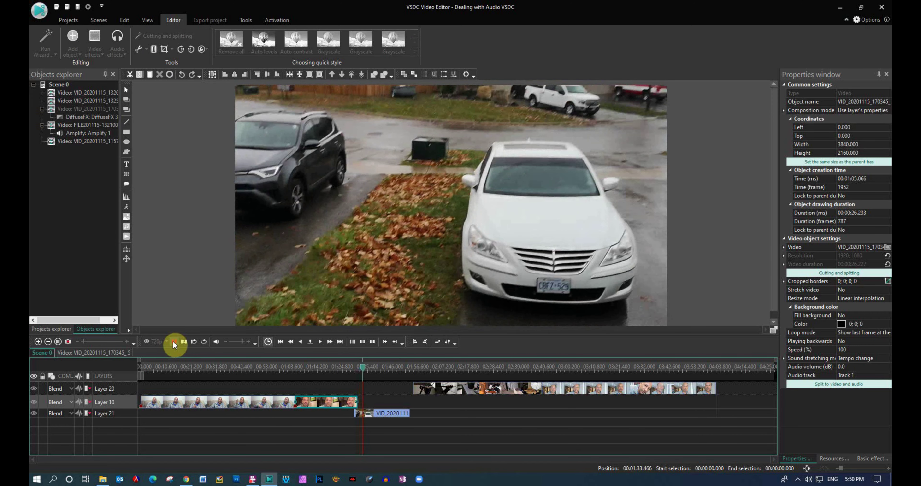
left_click(174, 341)
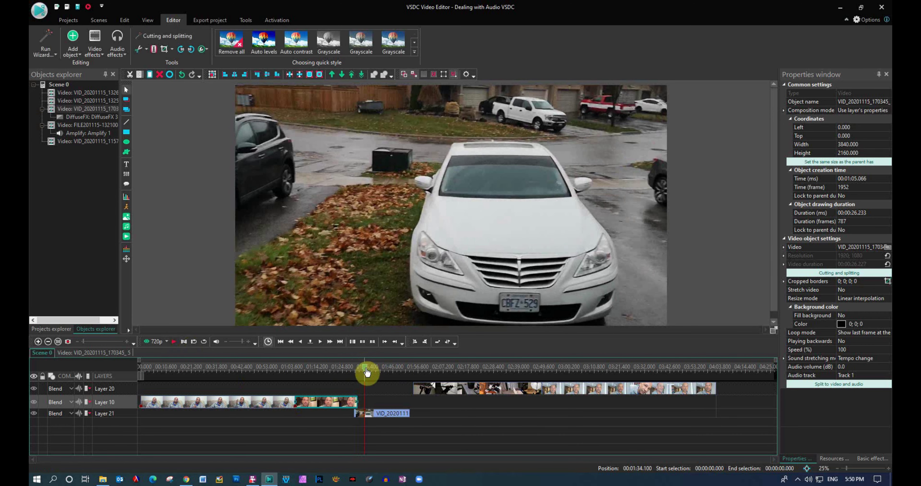
left_click_drag(364, 370, 357, 371)
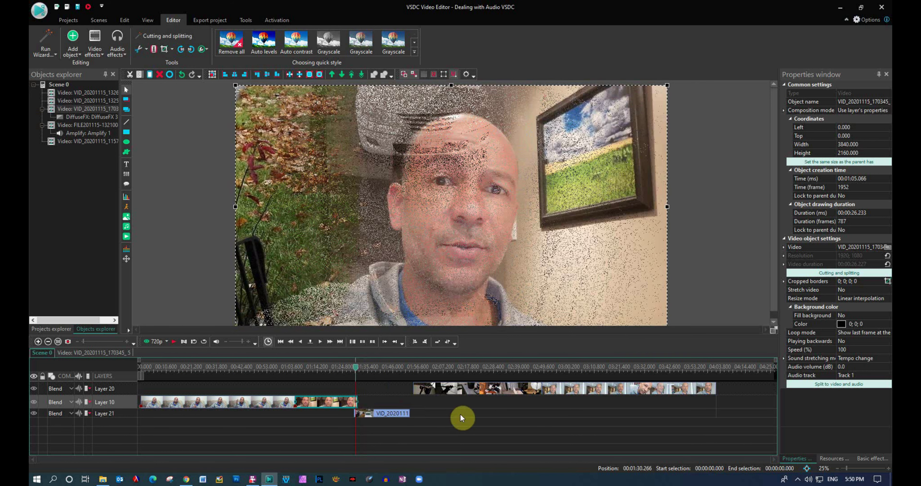
left_click(394, 416)
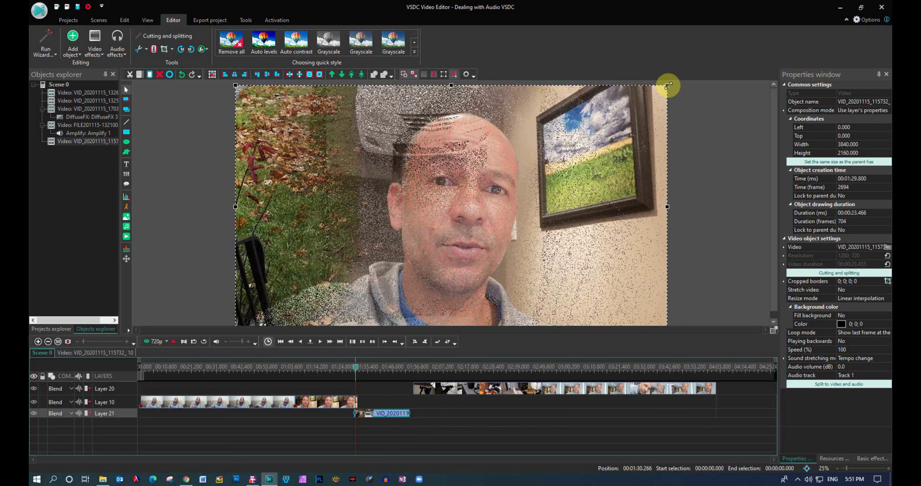
- Scale the Layer 21 car clip down to 1920×1080 at Left 0, Top 1080
mouse_move(476, 175)
left_mouse_down()
mouse_move(466, 179)
mouse_move(479, 173)
left_mouse_up()
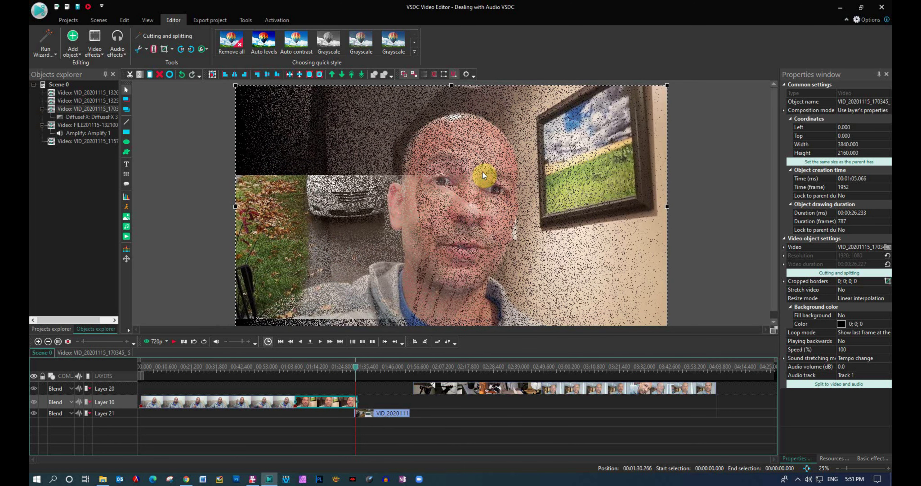
left_click(398, 421)
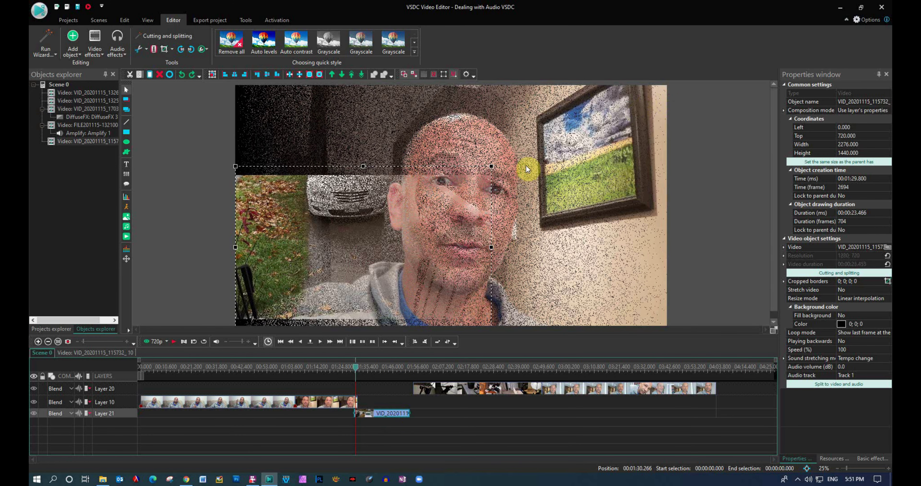
left_click(526, 166)
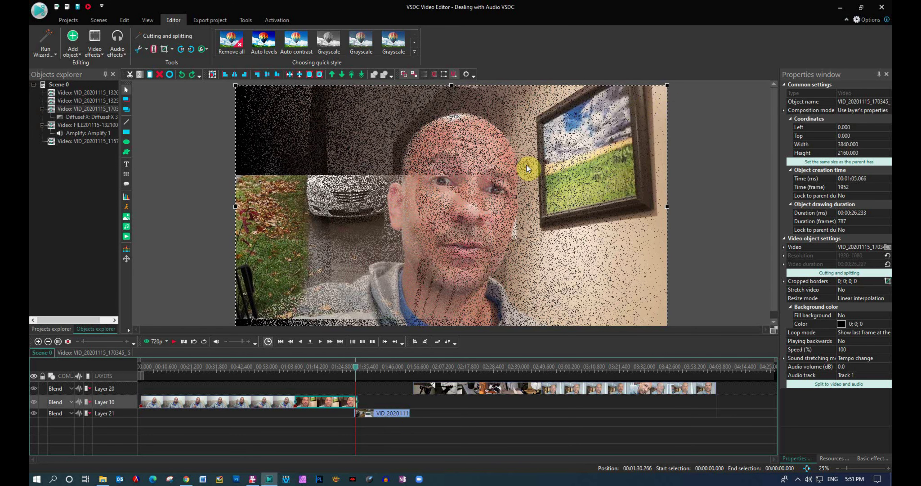
left_click(382, 414)
left_click_drag(490, 167, 451, 205)
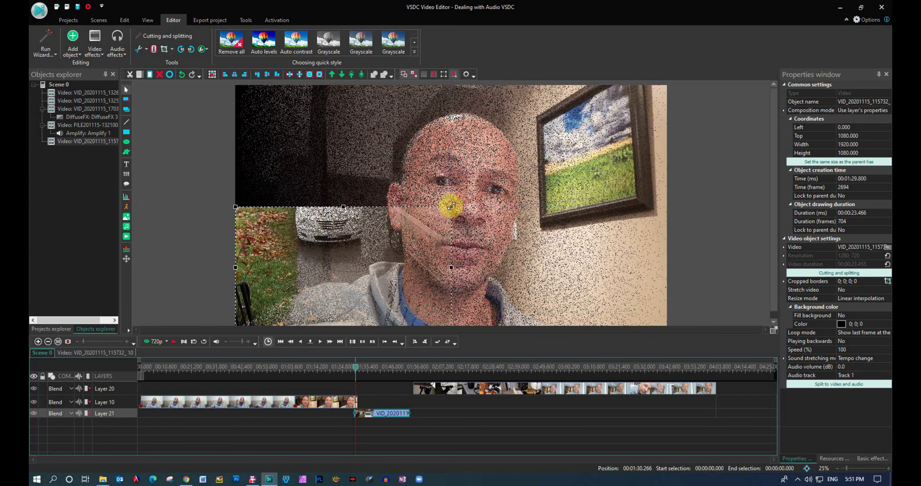
- Resize the Layer 20 B-roll to the lower-right quarter at Left 1920, Top 1080
left_click(449, 391)
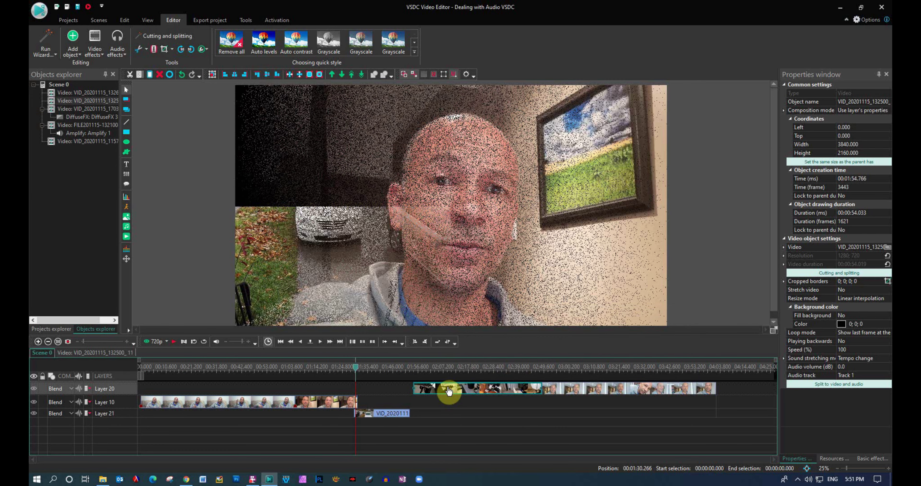
left_click(422, 366)
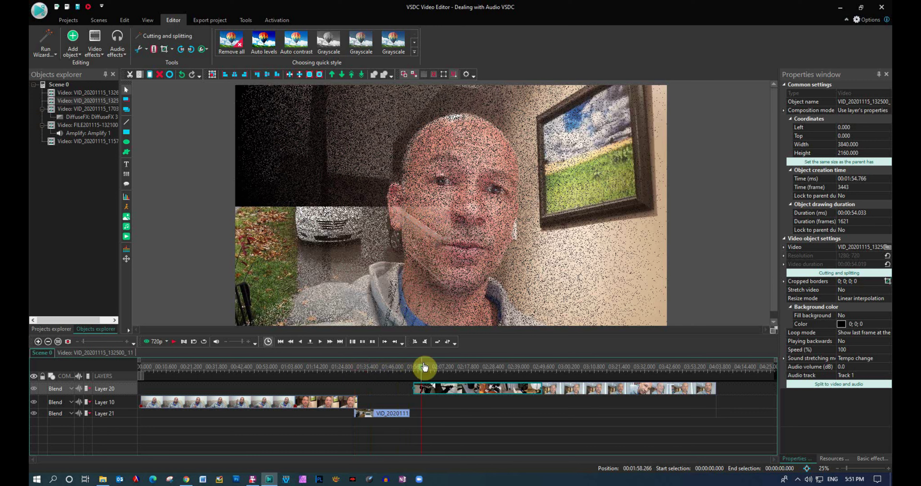
left_click(424, 366)
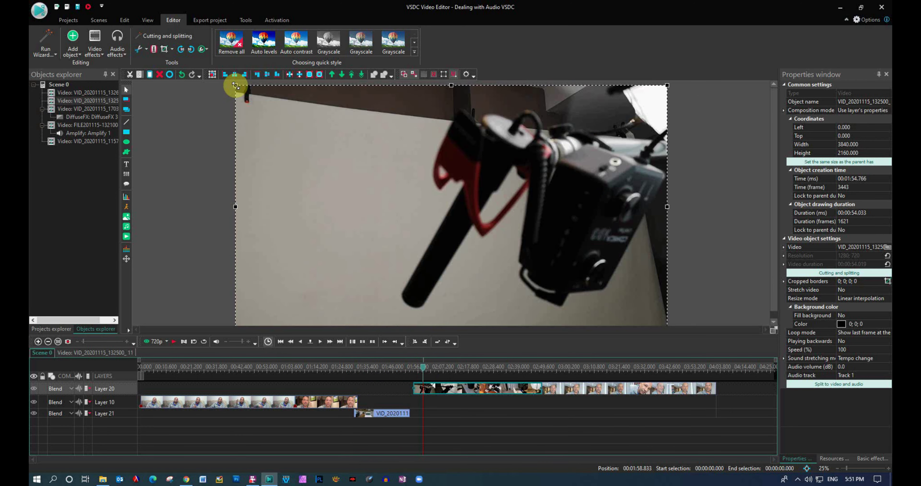
left_click_drag(236, 86, 452, 226)
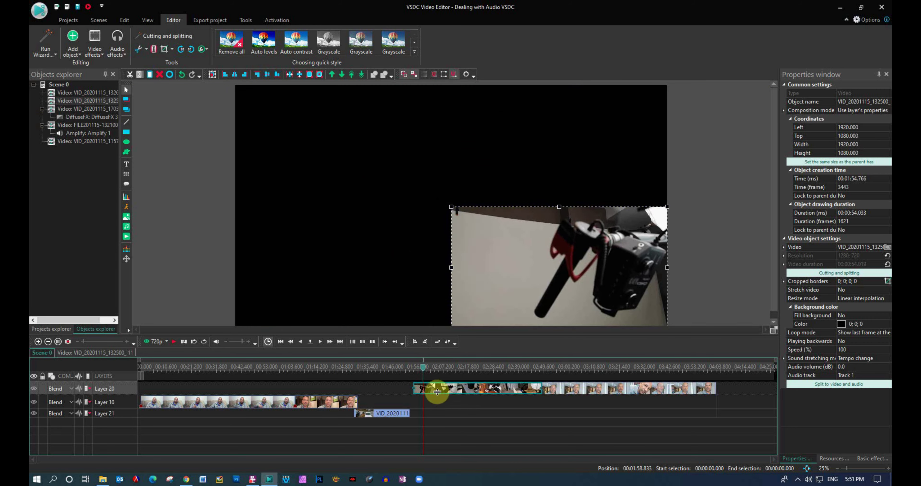
- Move the B-roll clip to start near 01:30 and play back to check
mouse_move(442, 392)
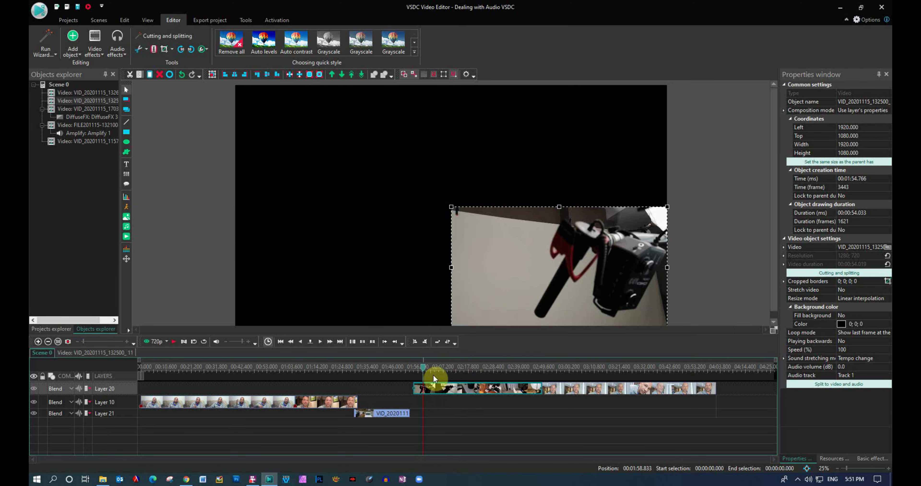
left_click_drag(434, 374, 353, 376)
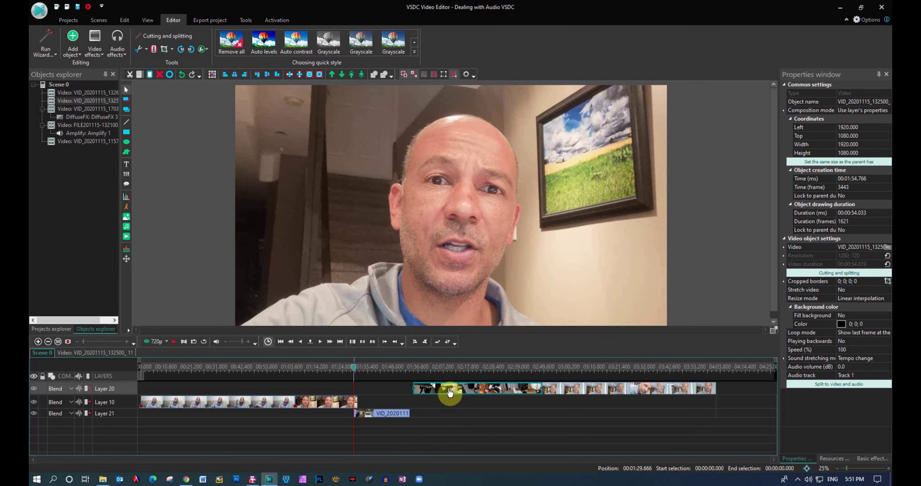
mouse_move(450, 393)
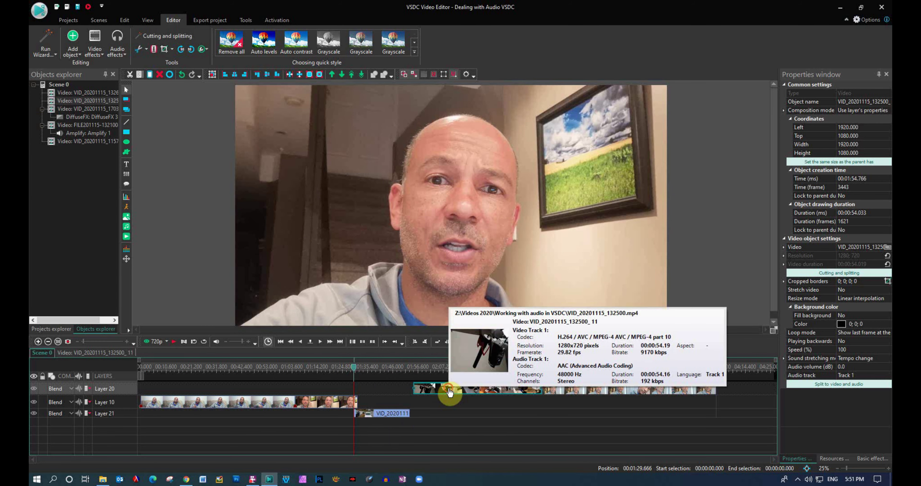
left_click_drag(449, 392, 391, 386)
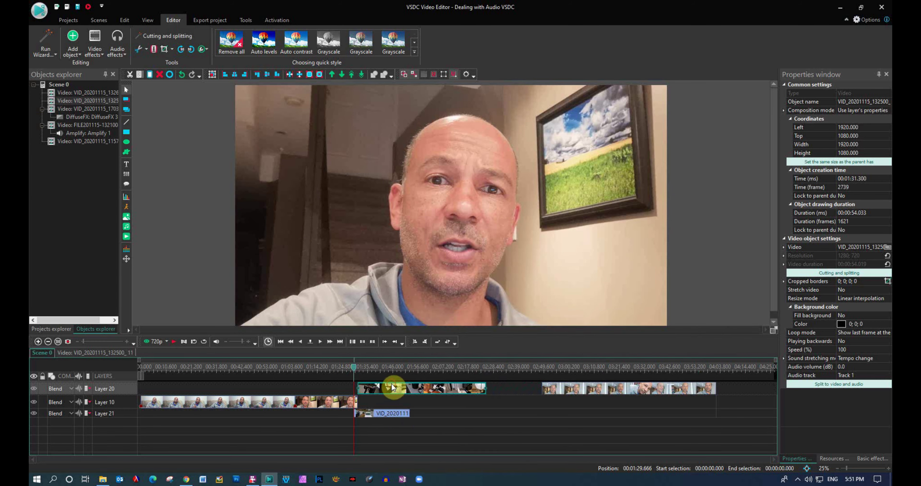
left_click(174, 342)
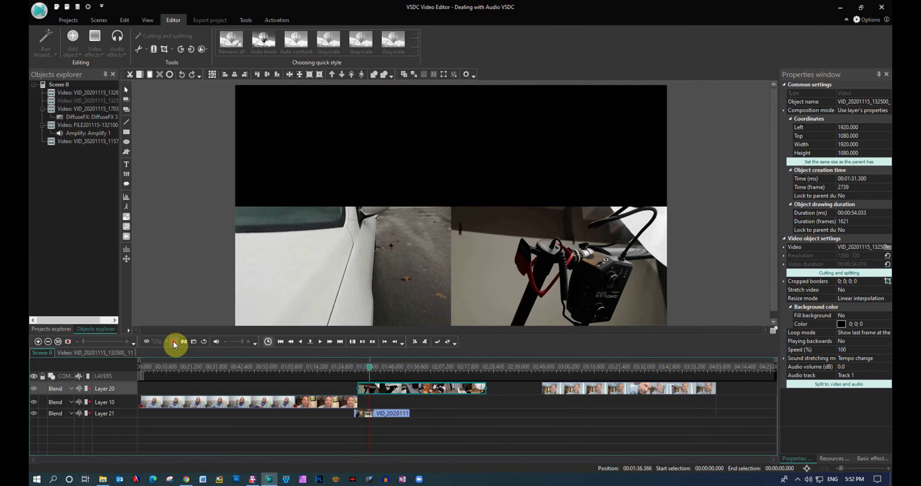
left_click(173, 342)
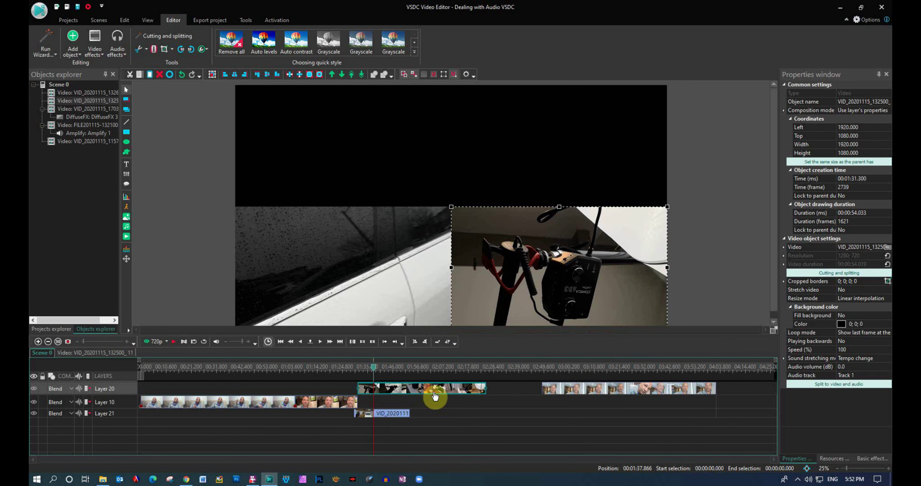
- Apply an Amplitude > Silence effect spanning the B-roll clip's full length
right_click(415, 392)
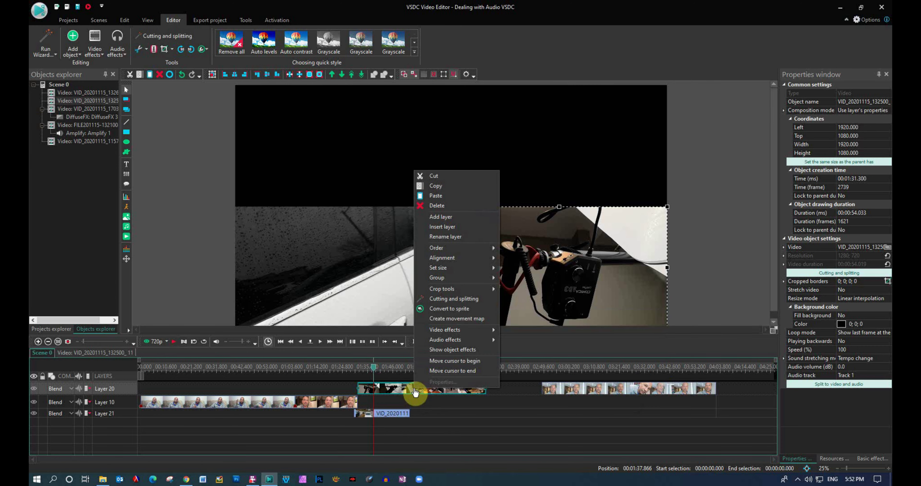
right_click(387, 390)
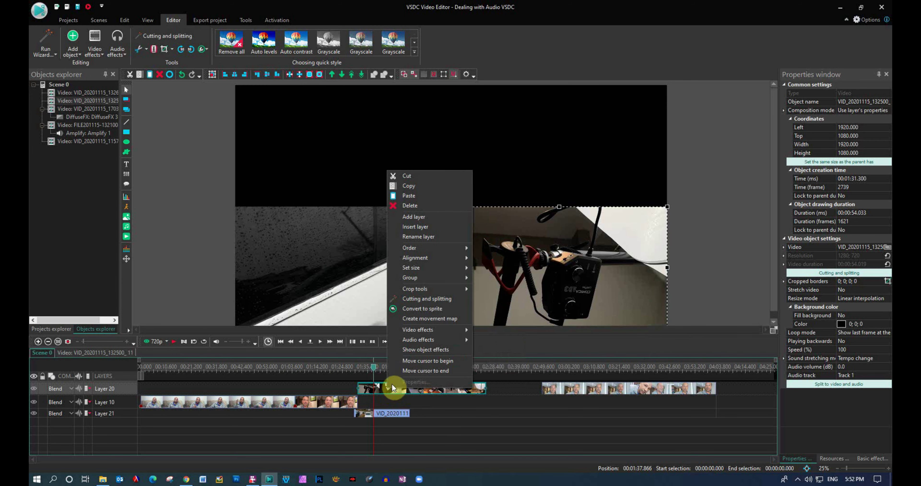
mouse_move(411, 339)
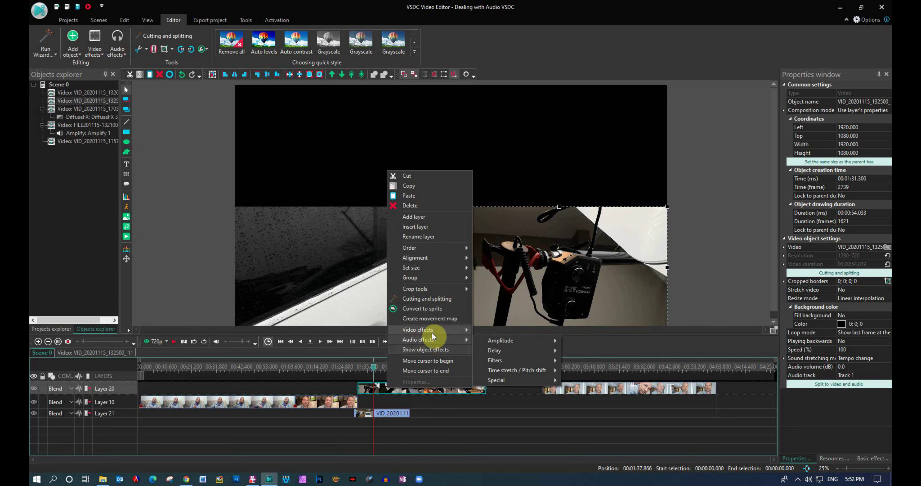
mouse_move(510, 341)
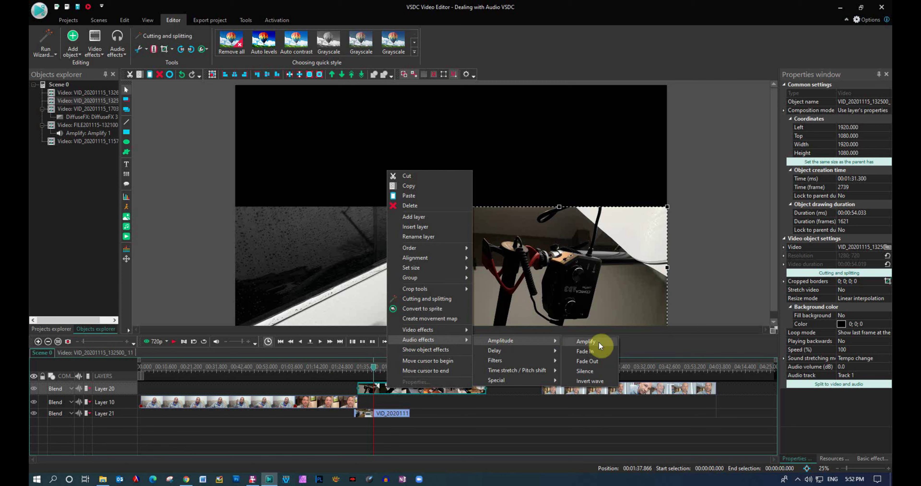
left_click(591, 371)
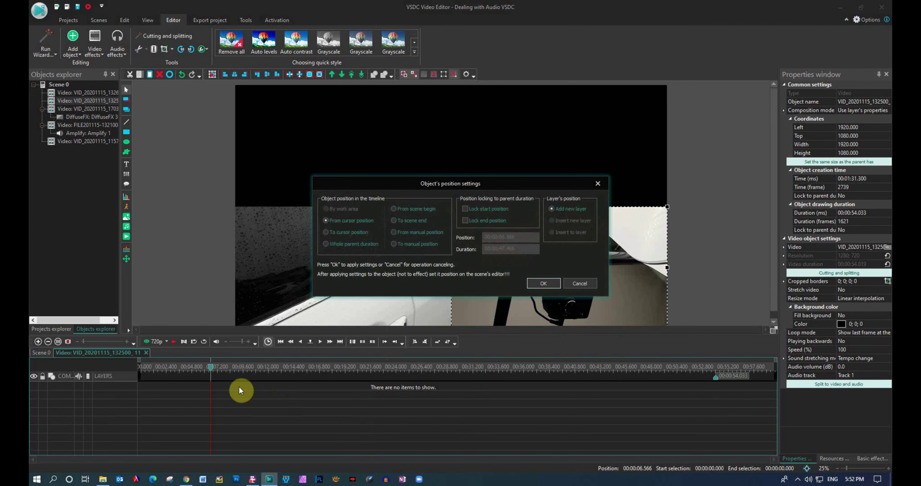
left_click(548, 285)
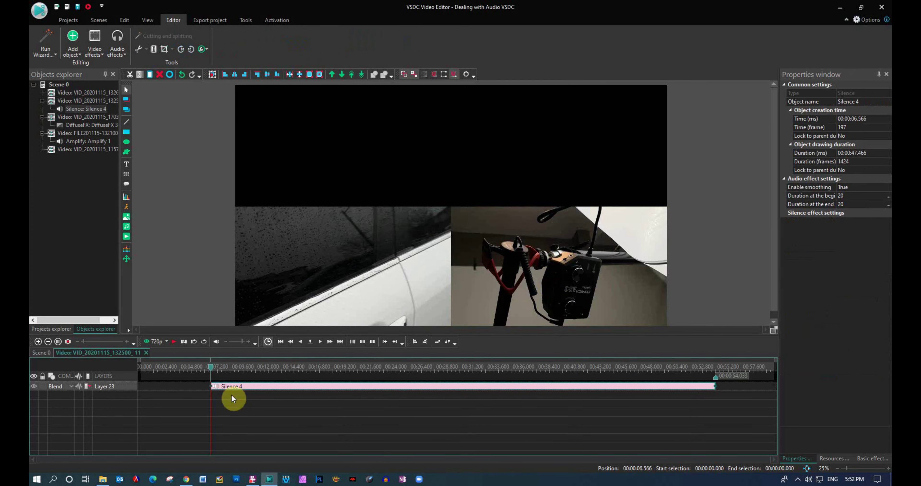
left_click_drag(214, 390, 131, 390)
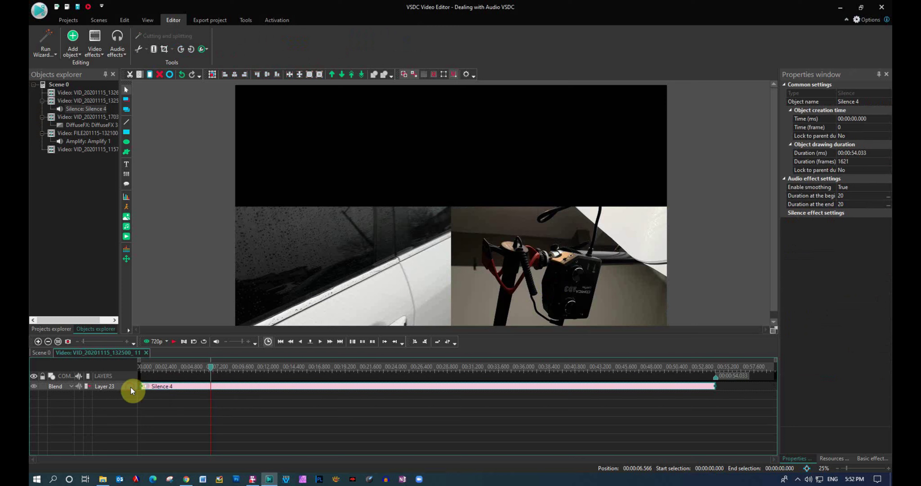
- Play Scene 0 from about 01:29.5 to check the B-roll is silent
left_click(41, 353)
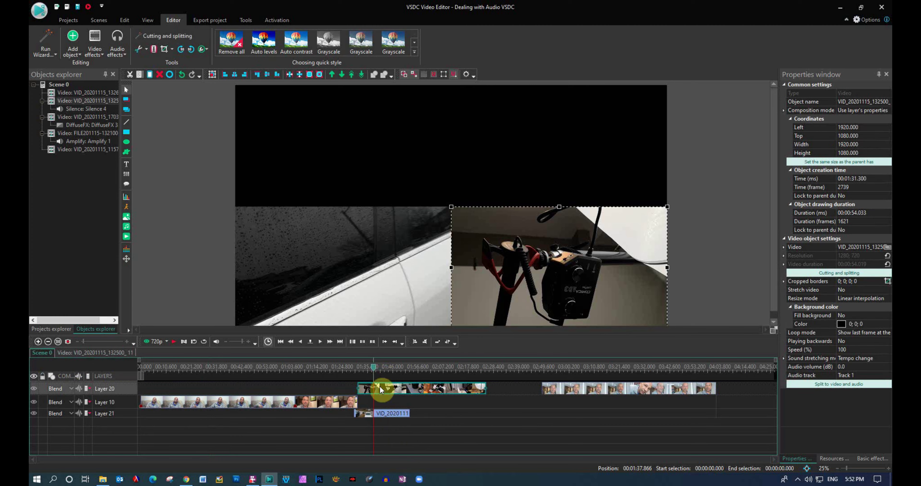
mouse_move(374, 392)
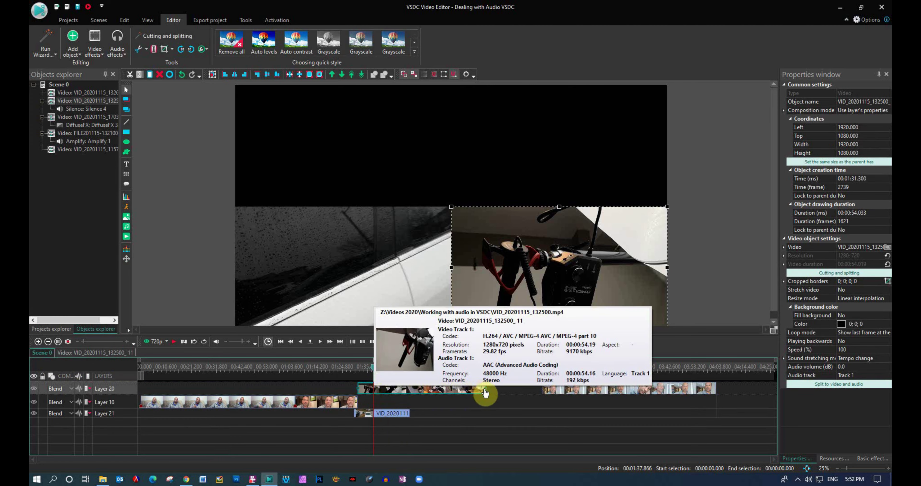
left_click_drag(374, 372, 353, 373)
left_click(175, 341)
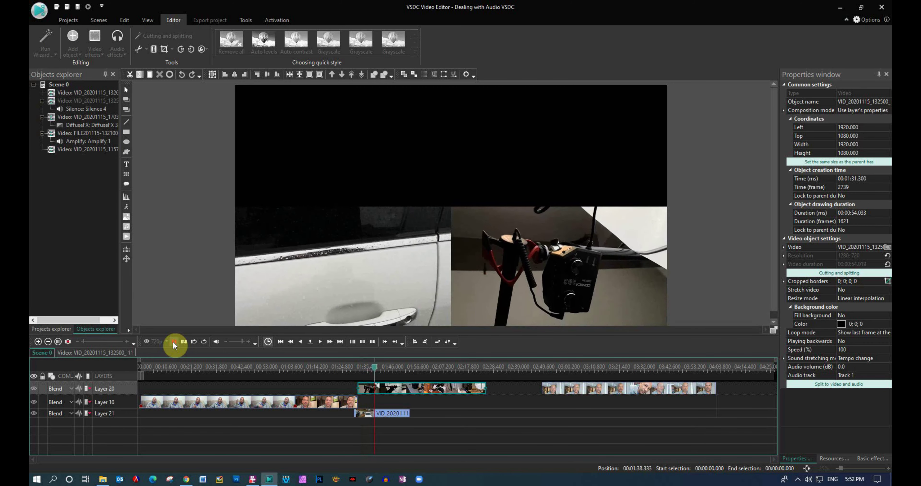
left_click(173, 341)
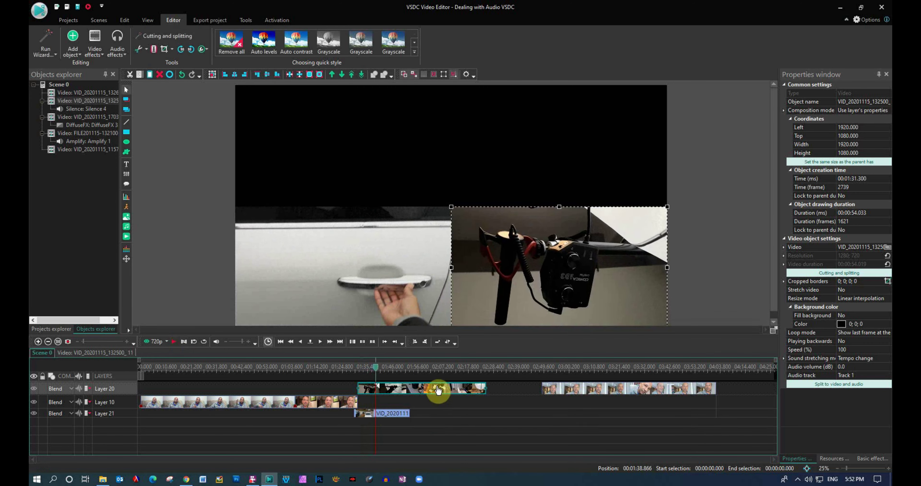
mouse_move(438, 389)
- Delete the B-roll clip's Silence 4 effect and replay Scene 0 from about 01:30
double_click(438, 389)
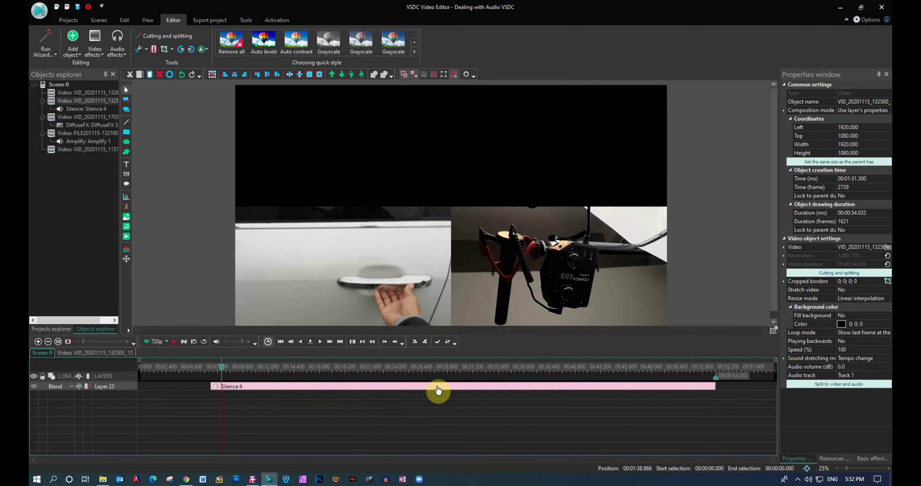
left_click(447, 388)
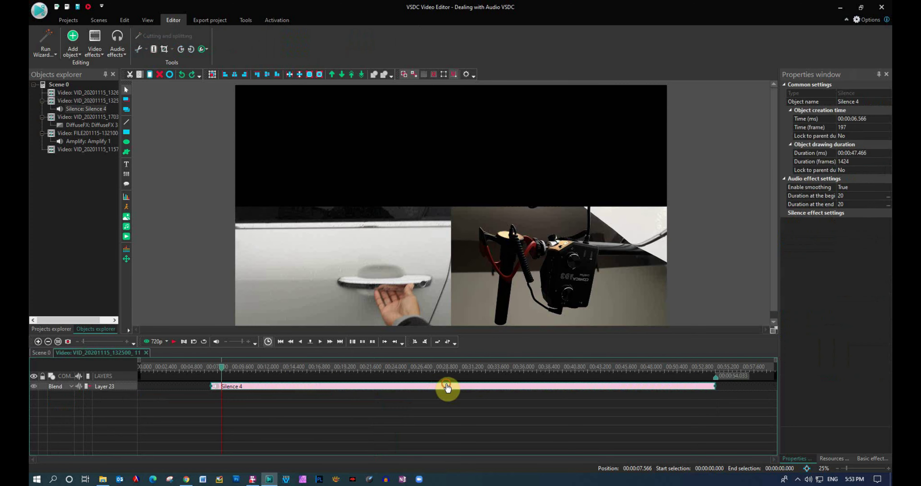
key("Delete")
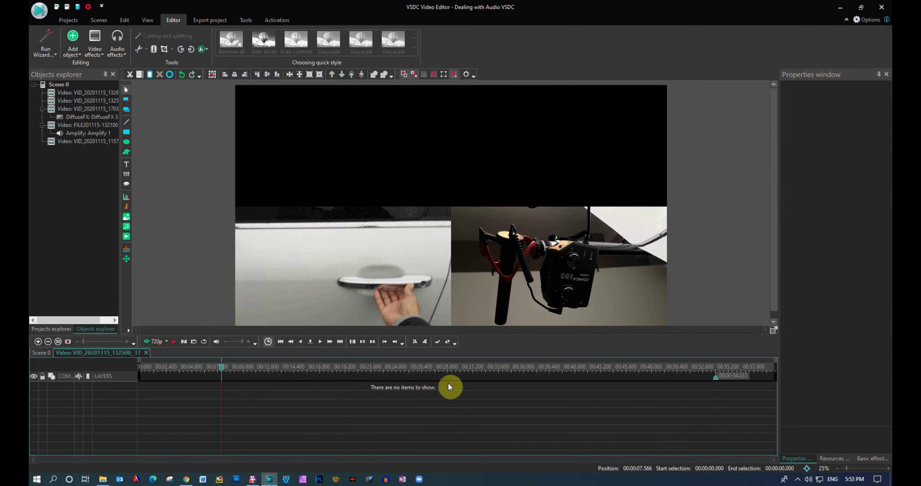
left_click(41, 353)
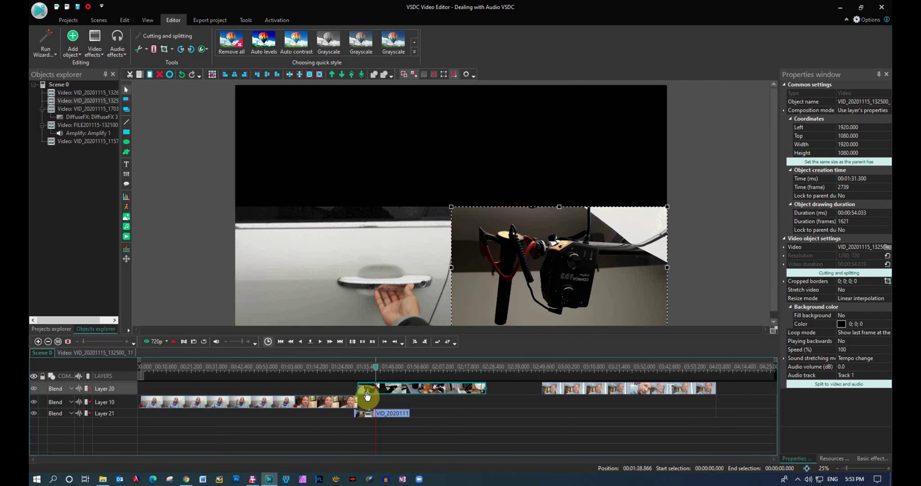
left_click_drag(375, 370, 357, 373)
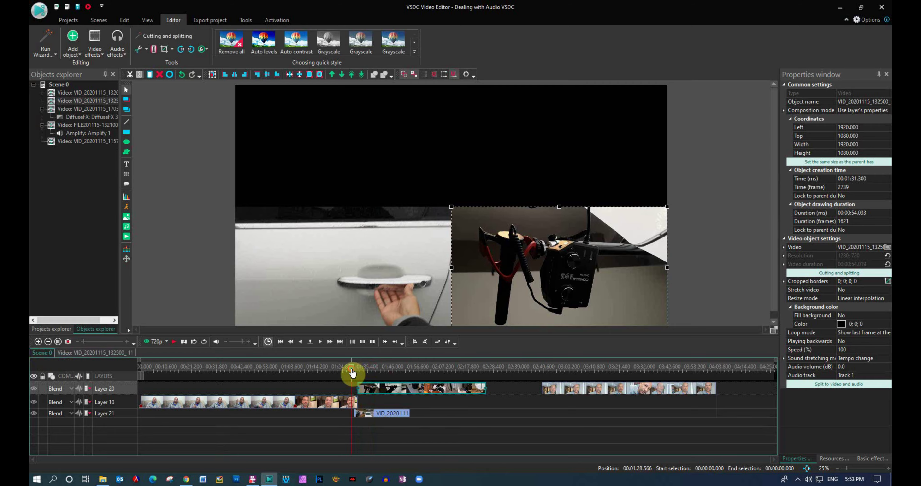
left_click(174, 340)
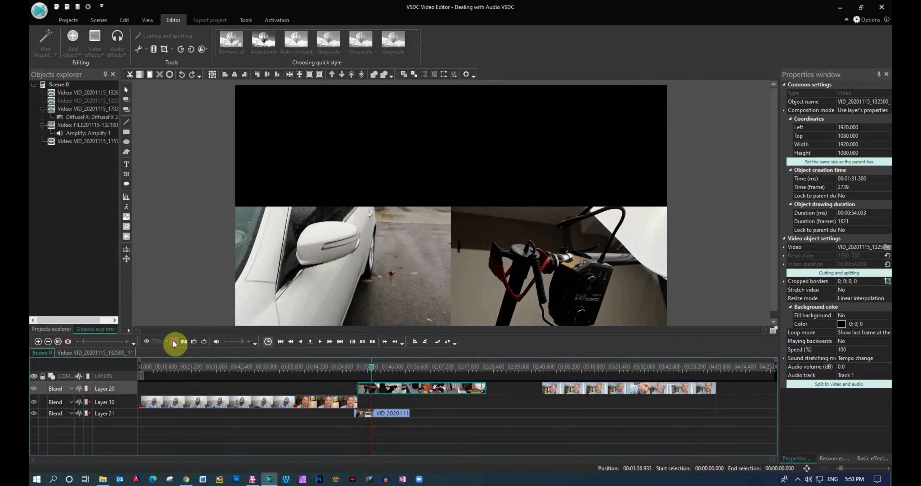
left_click(174, 342)
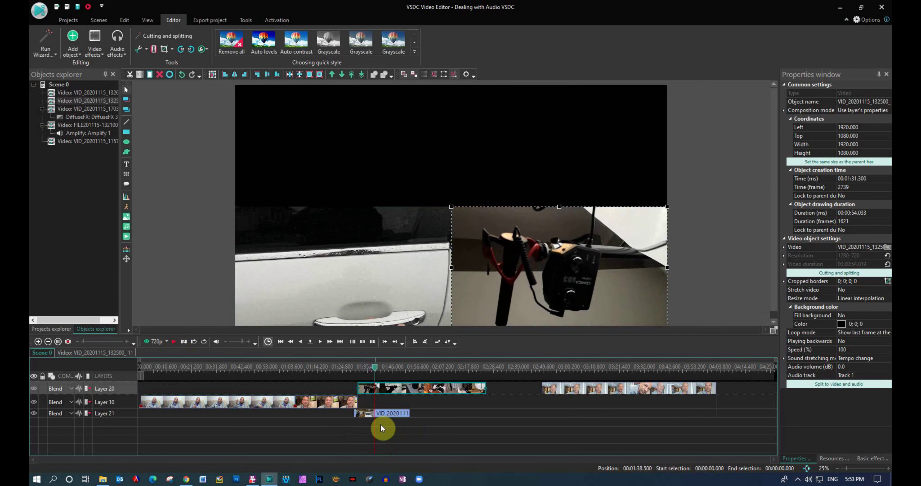
- Split the Layer 21 car clip's audio onto Layer 24 and delete that audio clip
left_click(395, 414)
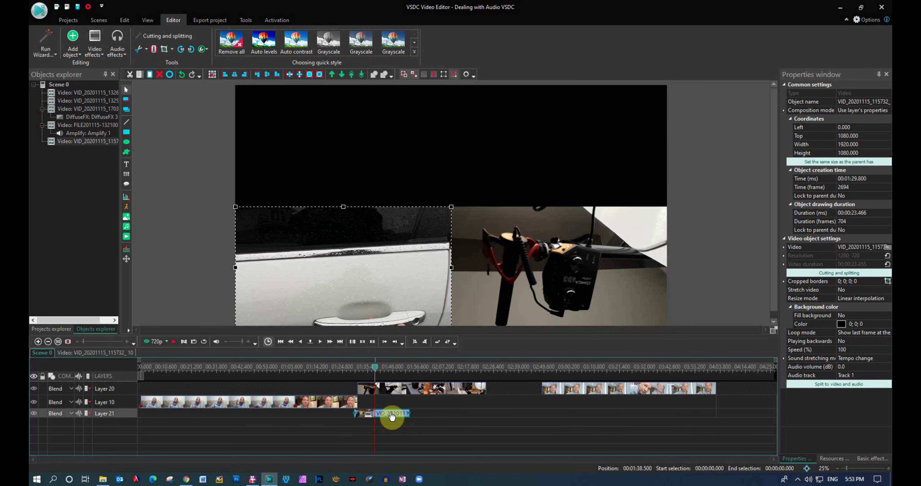
right_click(392, 415)
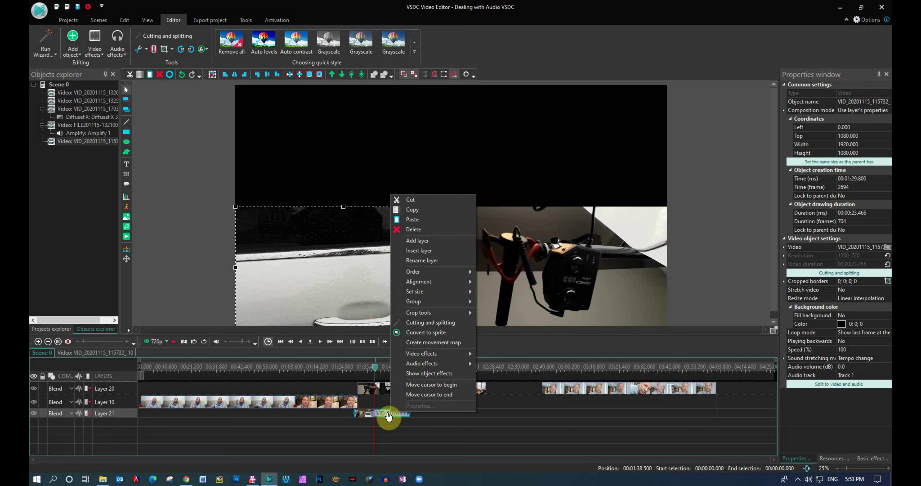
left_click(392, 420)
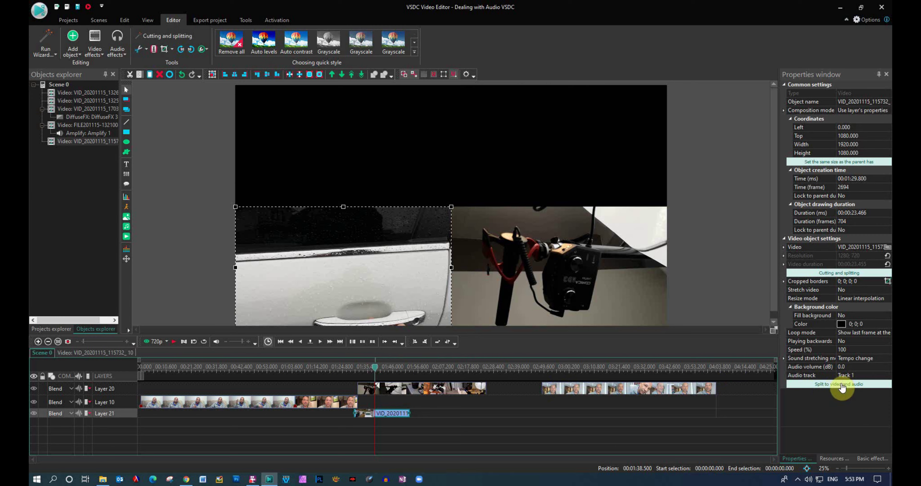
left_click(843, 385)
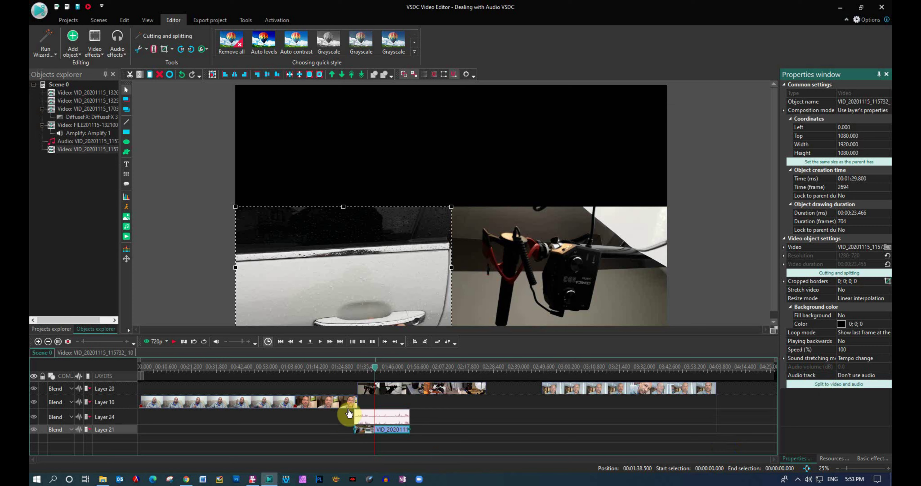
left_click(389, 418)
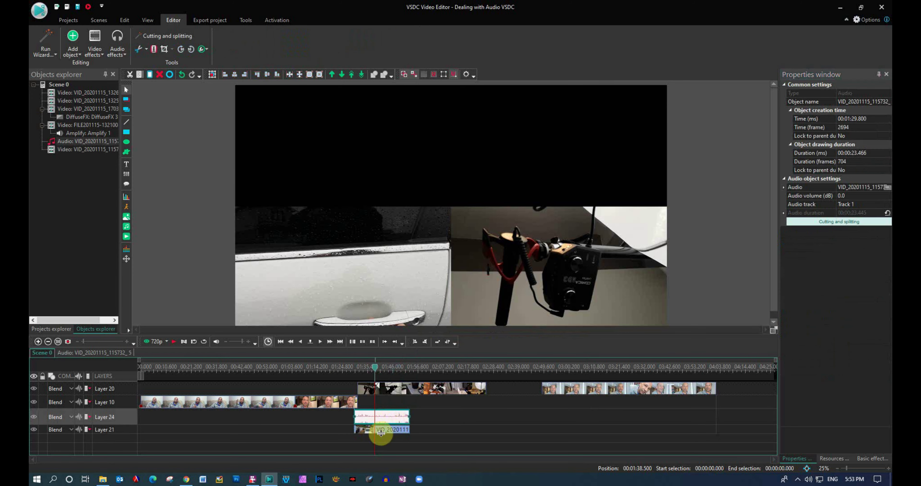
mouse_move(384, 421)
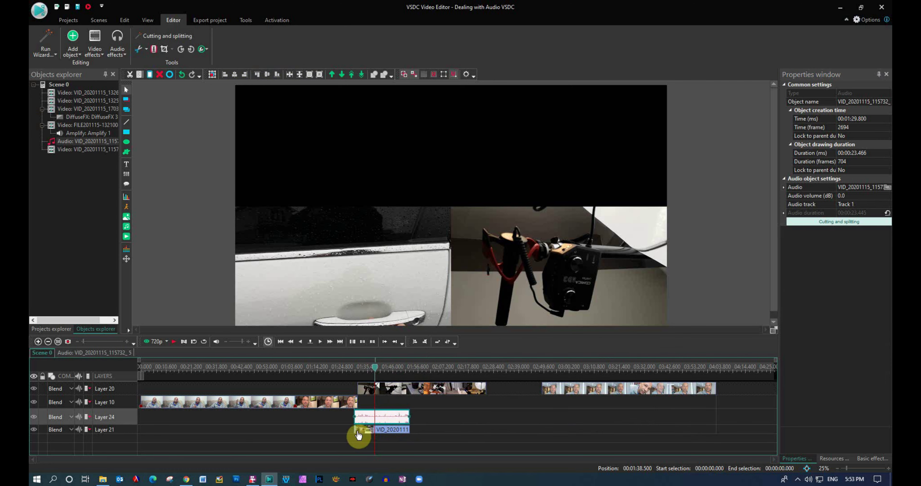
mouse_move(391, 435)
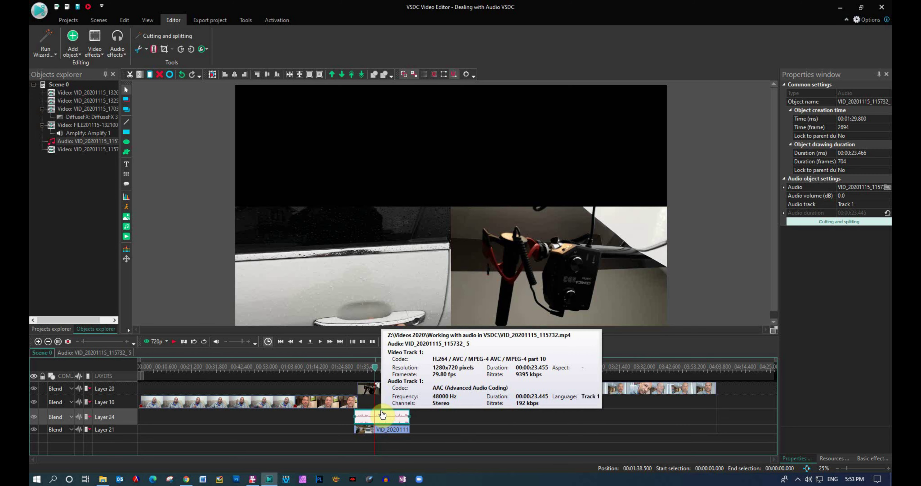
key("Delete")
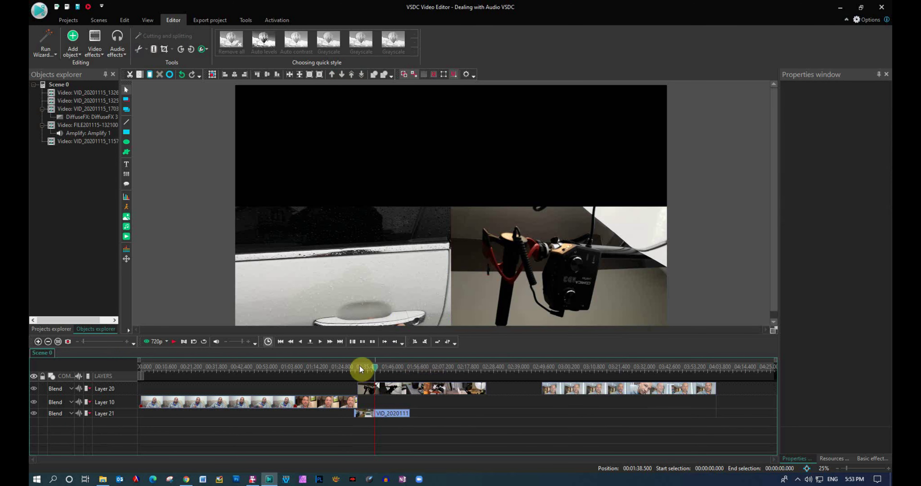
left_click_drag(375, 370, 342, 372)
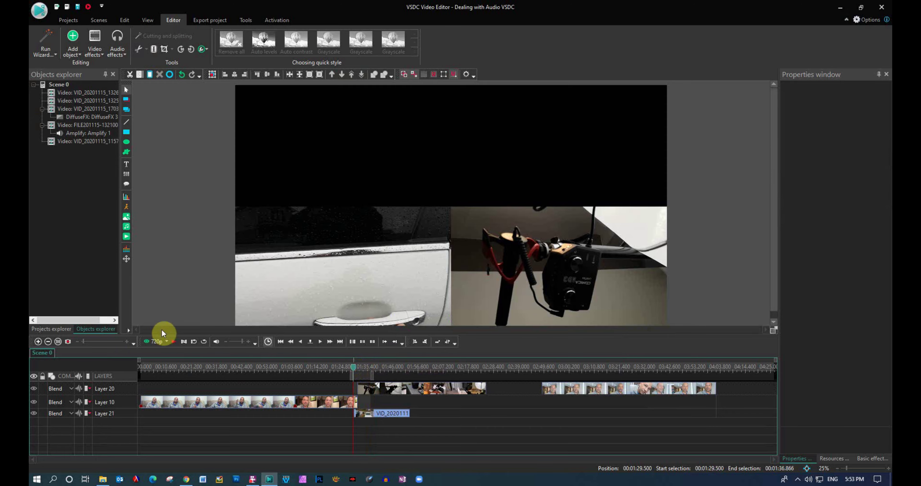
left_click(173, 340)
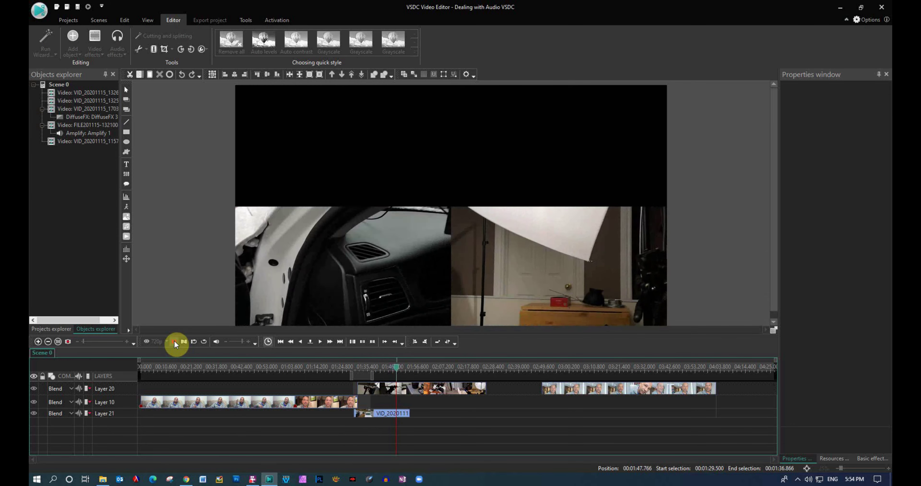
left_click(174, 342)
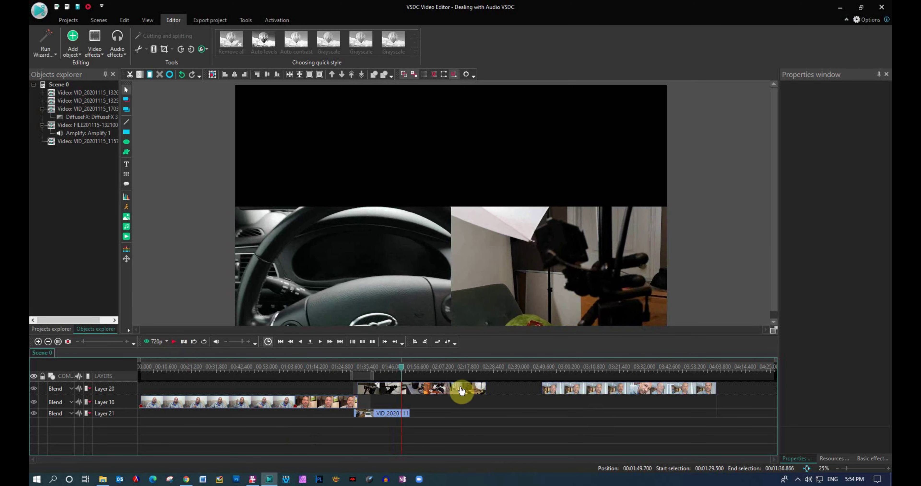
mouse_move(562, 395)
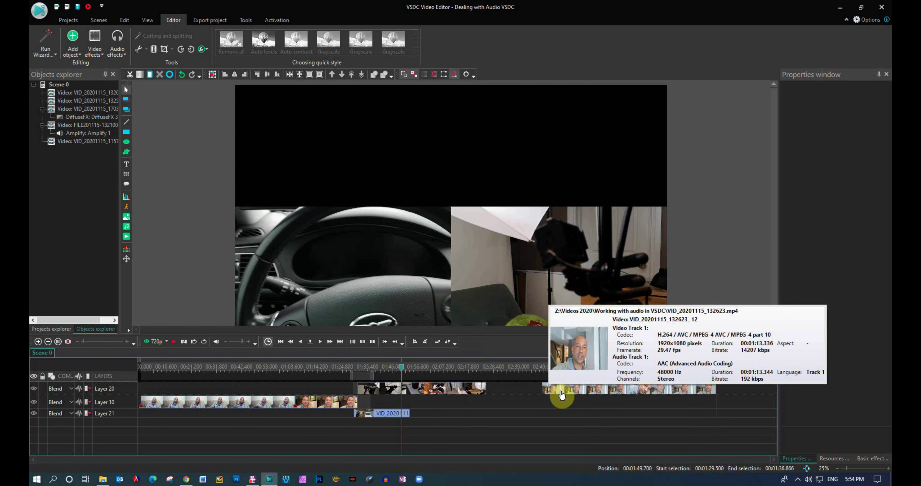
- Move the second talking-head clip onto Layer 10 and delete the Layer 21 car clip
left_click_drag(561, 395, 370, 409)
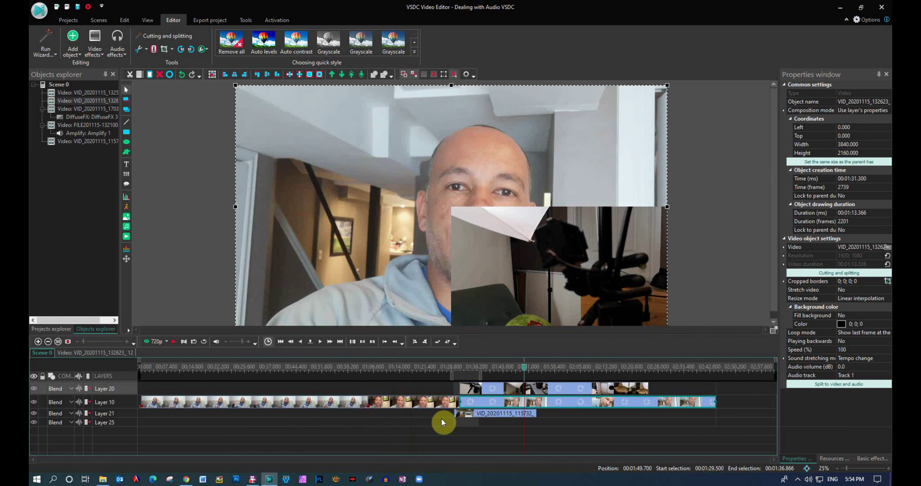
left_click(490, 418)
key("Delete")
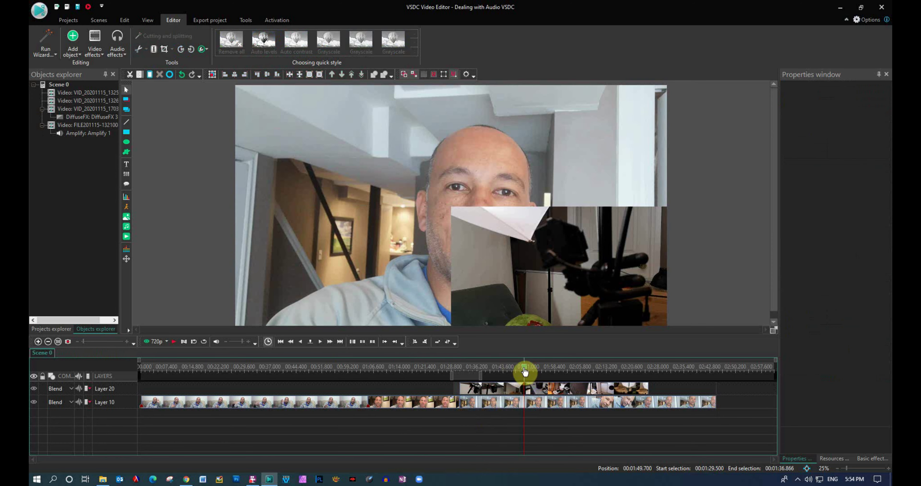
- Stretch the Layer 20 B-roll to fill the frame at 3840×2196, previewing from 01:31
left_click(544, 264)
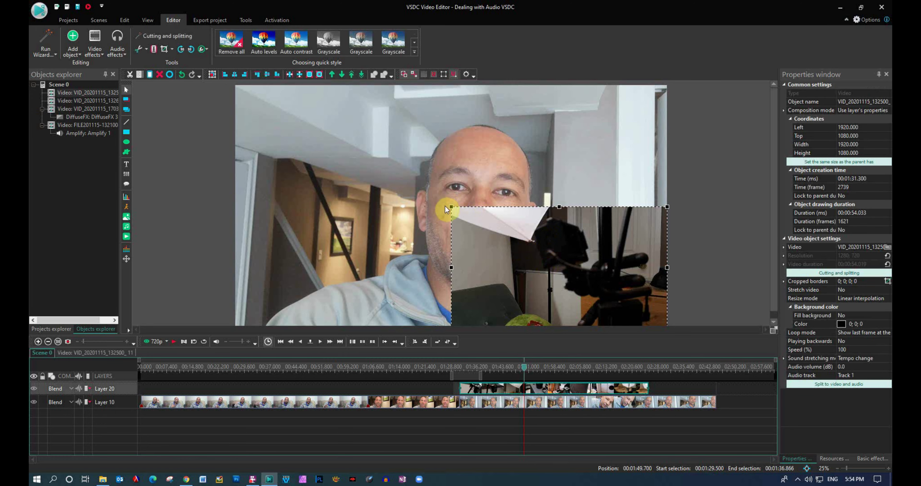
left_click_drag(451, 206, 234, 83)
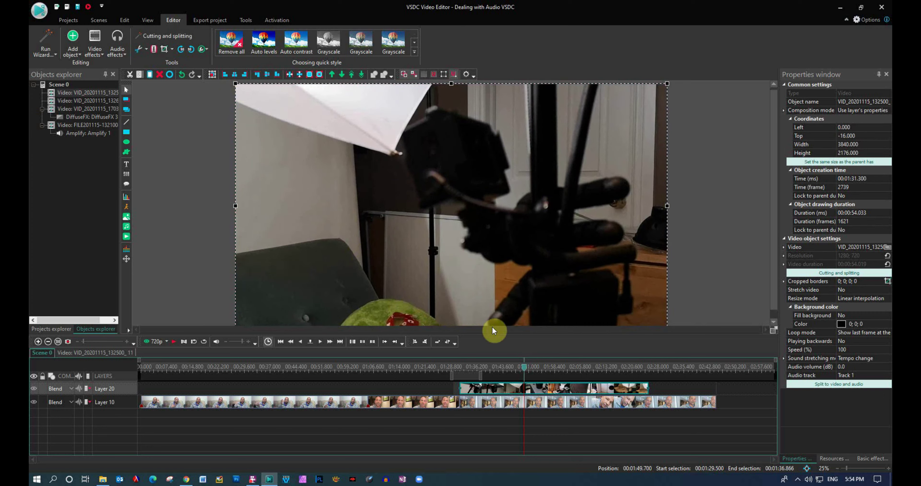
left_click(774, 310)
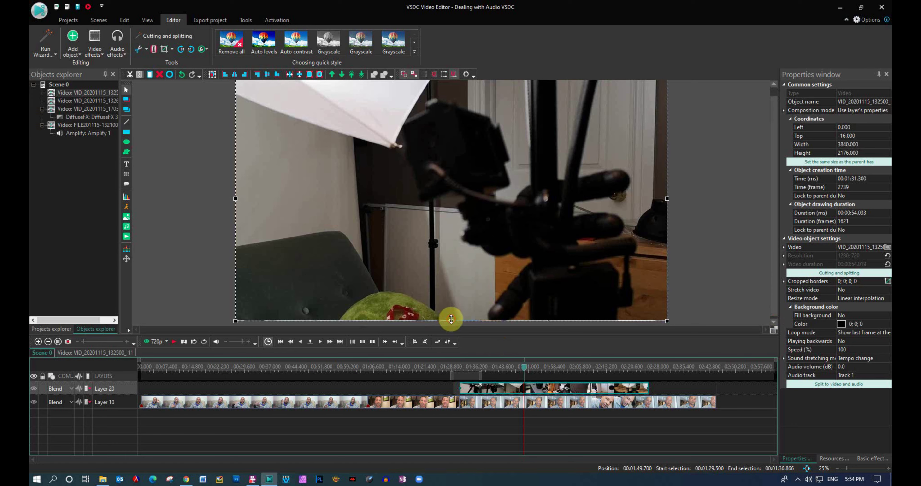
left_click_drag(451, 319, 451, 321)
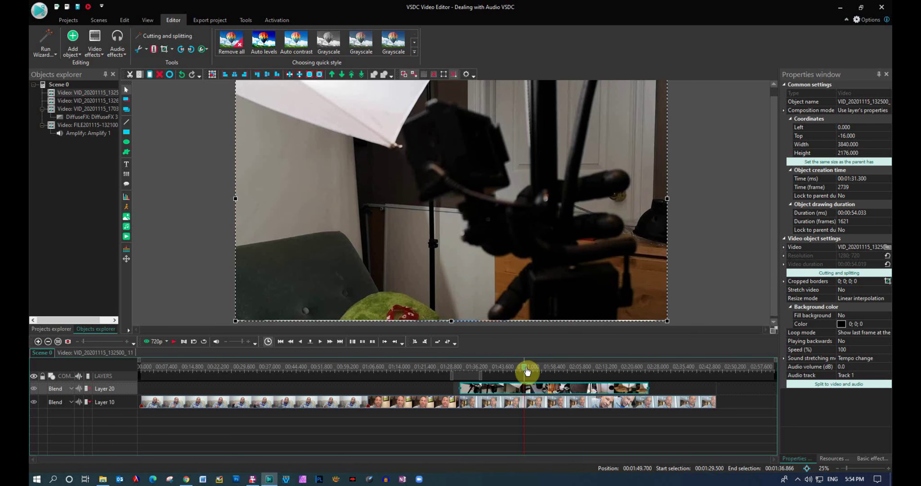
left_click_drag(527, 371, 461, 371)
left_click(174, 341)
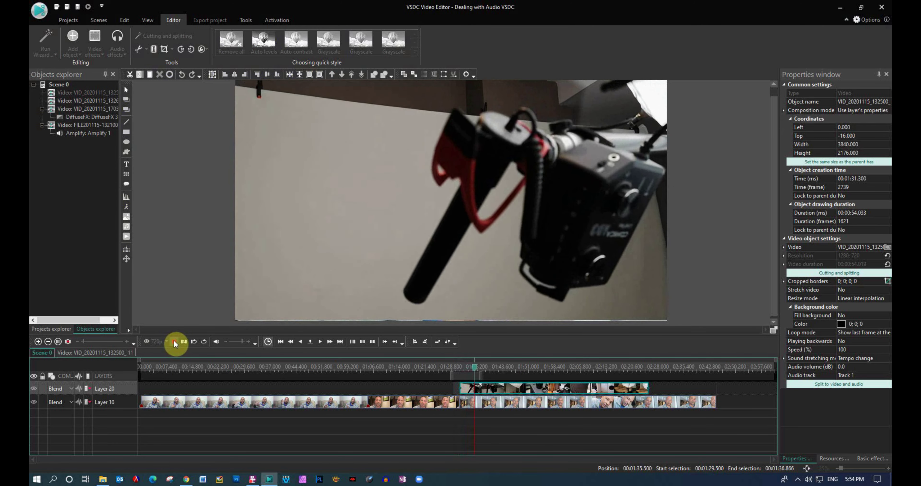
left_click(173, 340)
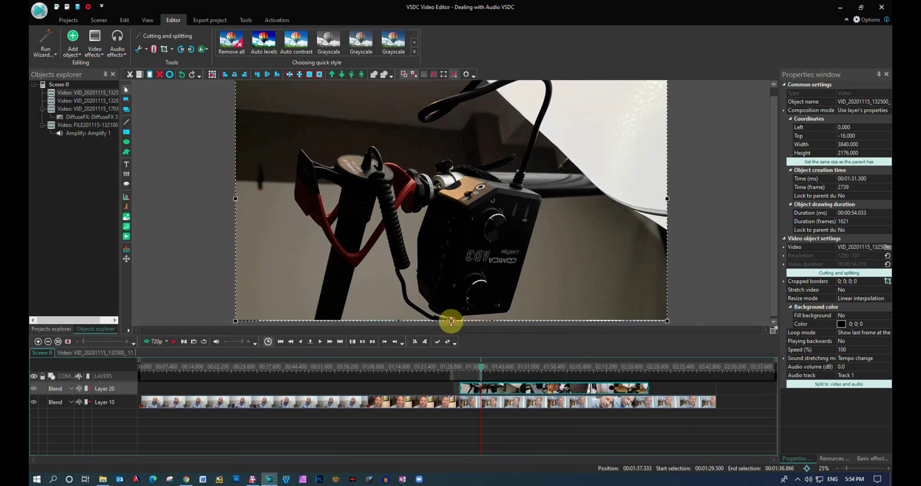
left_click_drag(452, 321, 451, 323)
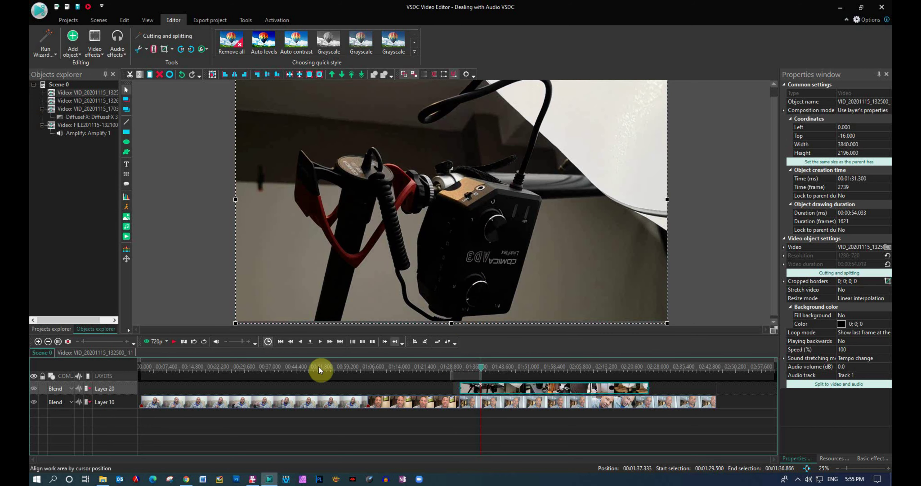
left_click(174, 341)
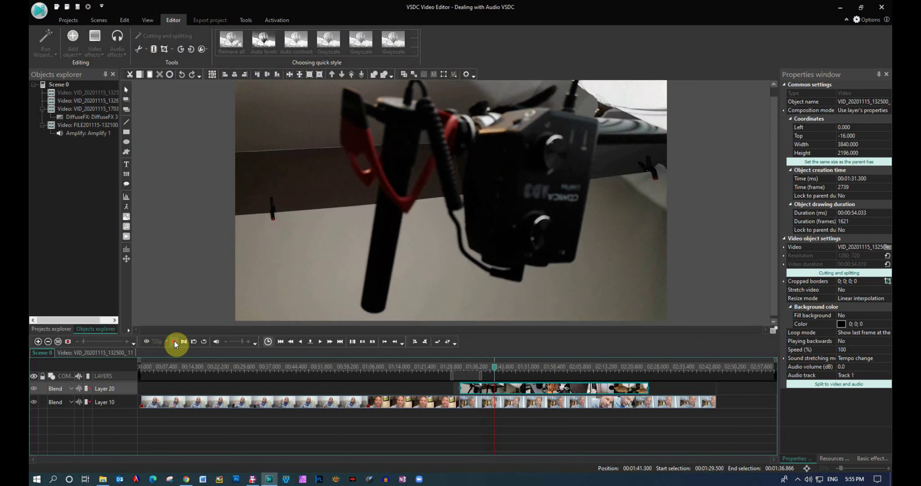
- Split the Layer 20 B-roll's audio onto Layer 25 and delete that audio clip
left_click(174, 342)
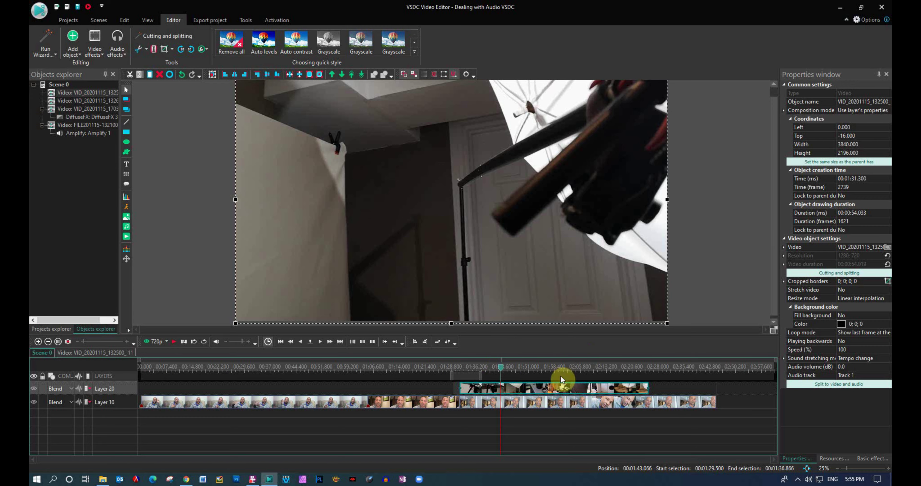
right_click(553, 391)
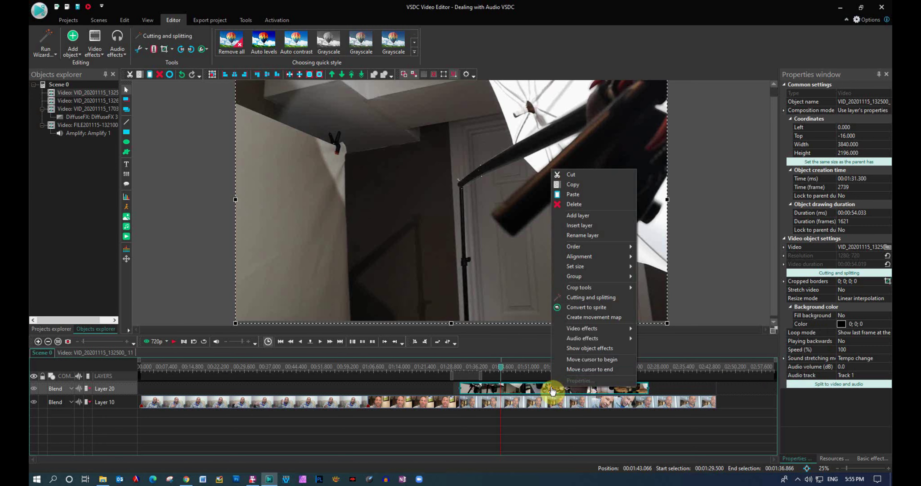
left_click(841, 389)
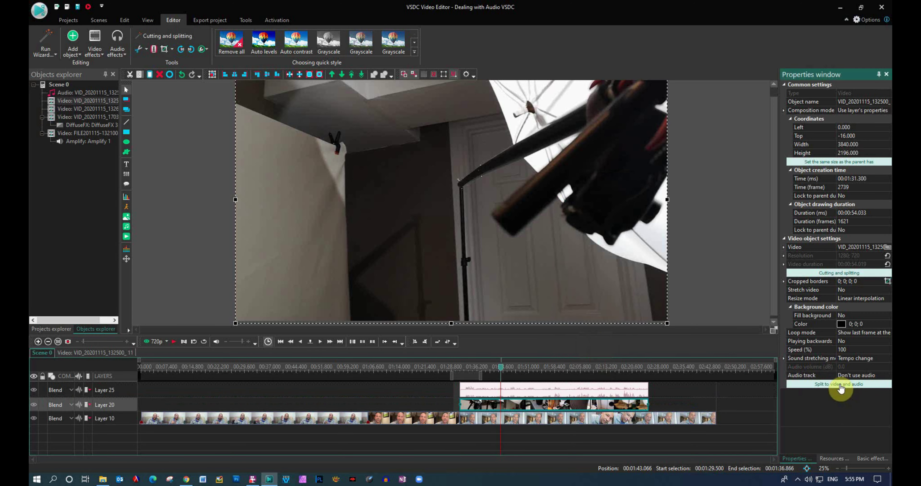
left_click(546, 389)
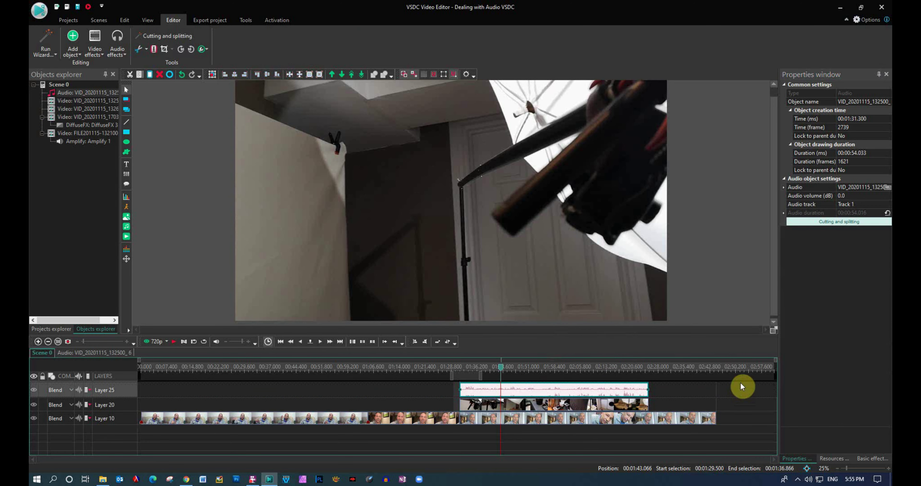
key("Delete")
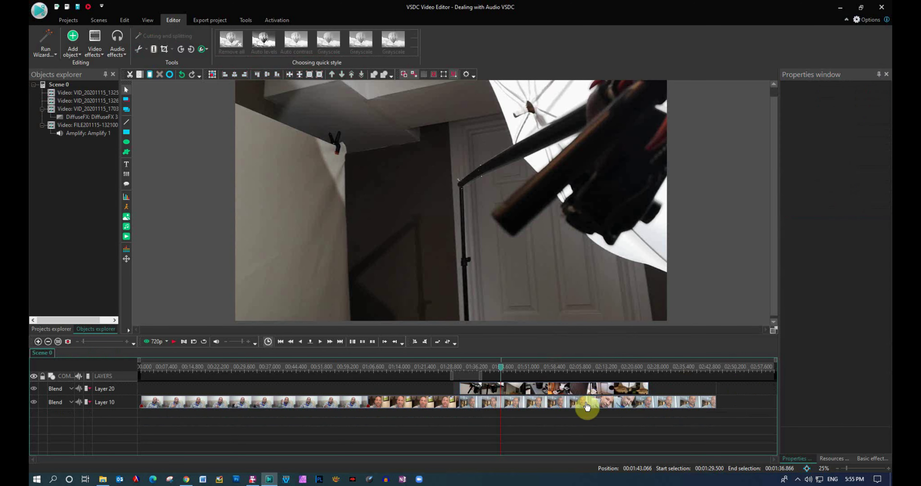
left_click(574, 403)
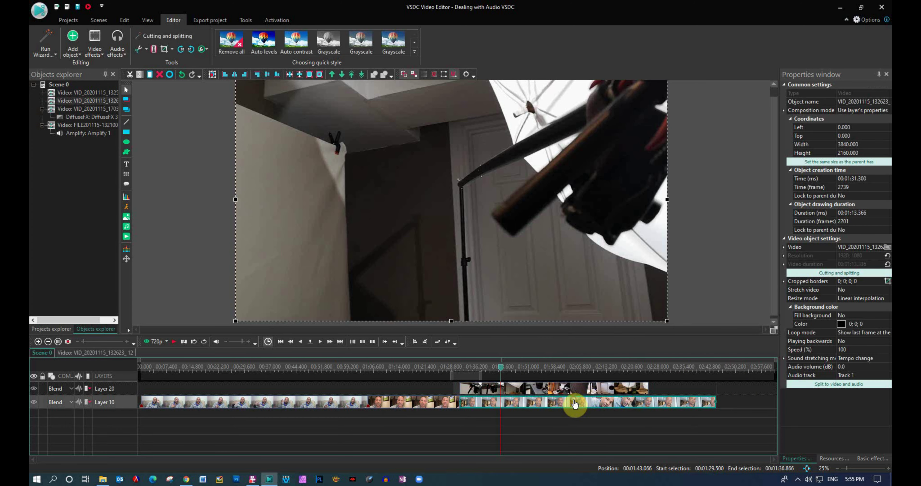
- Shift the Layer 26 audio slightly earlier and preview from 01:28.766
left_click(840, 387)
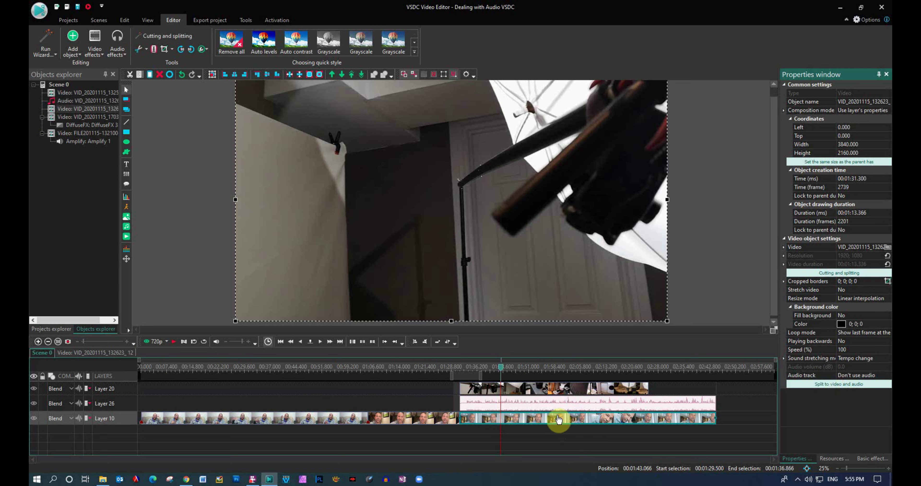
mouse_move(567, 418)
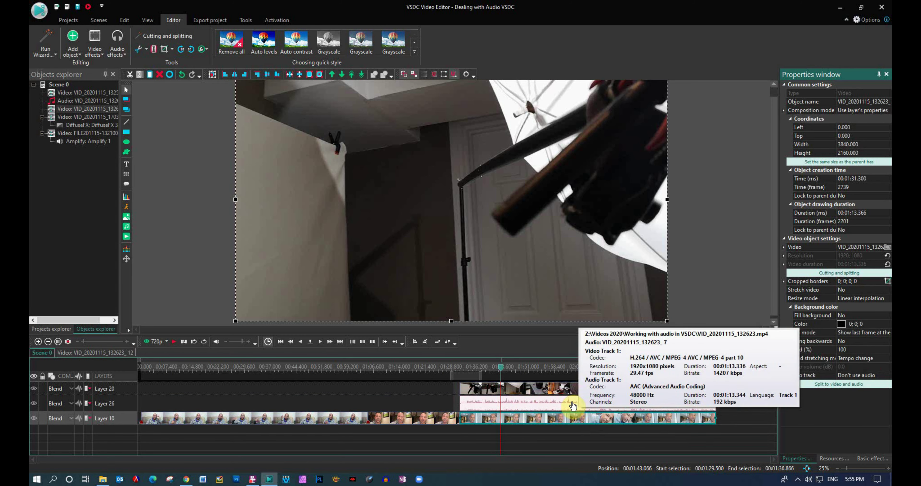
left_click_drag(573, 405, 559, 404)
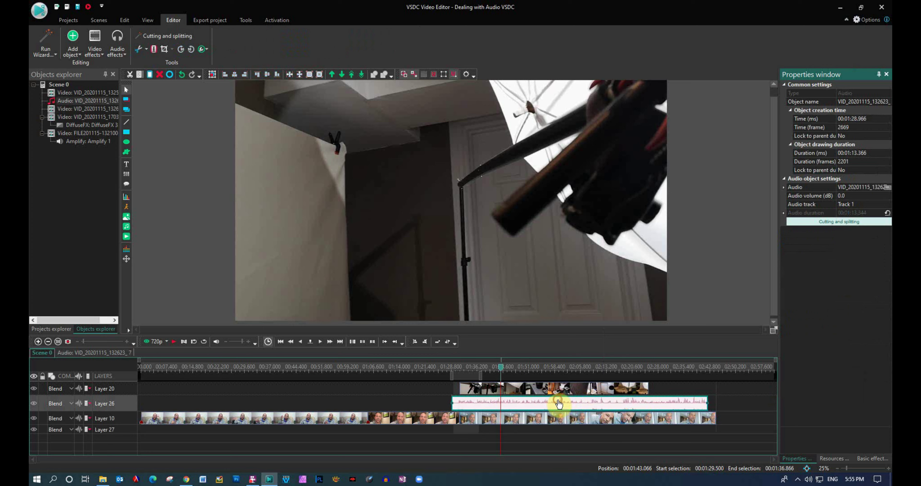
left_click_drag(500, 370, 398, 371)
left_click(172, 342)
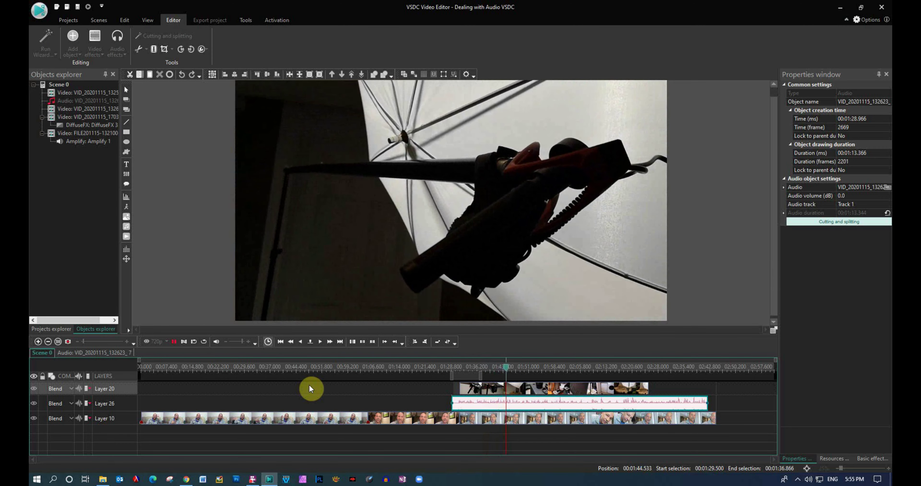
- Split the Layer 26 audio clip at the playhead and select its right-hand part
left_click(173, 344)
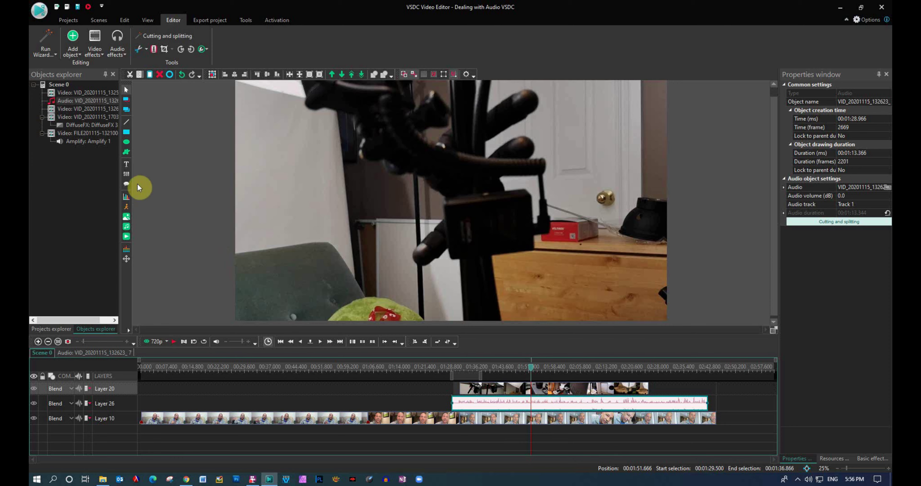
left_click(153, 50)
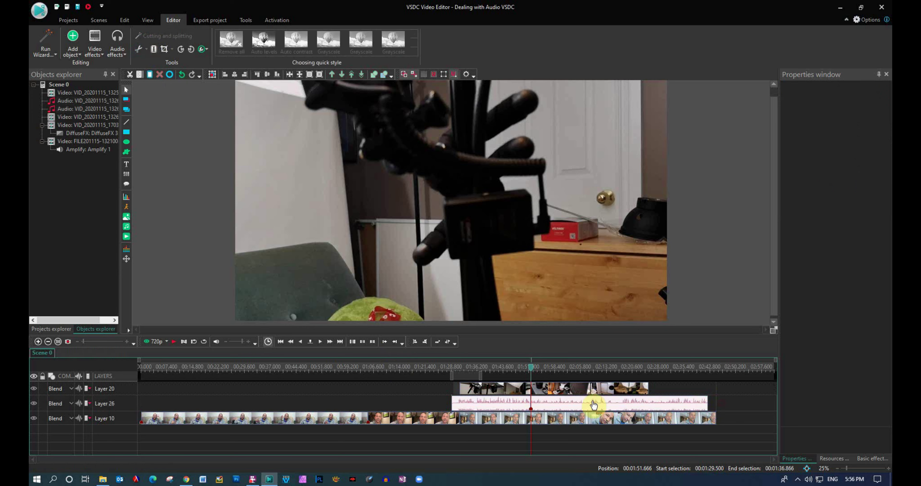
left_click(554, 403)
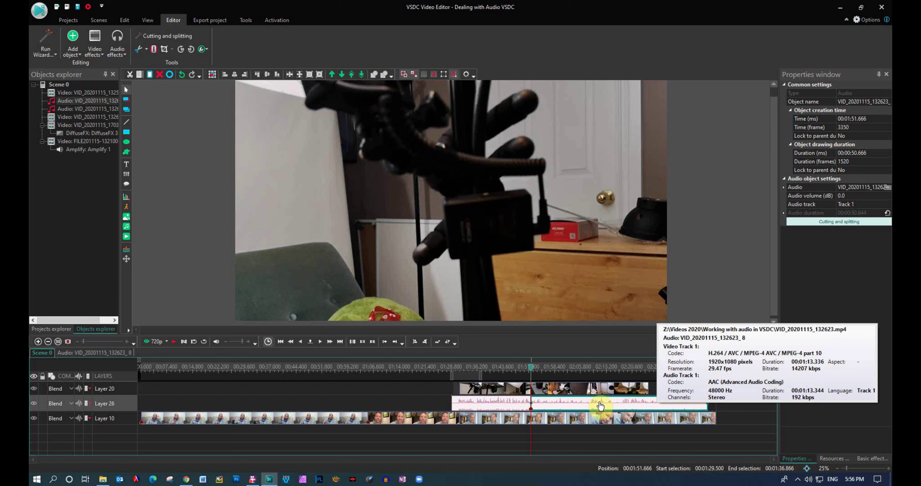
- Preview the scene, then delete the leftover end section of the Layer 10 video
left_click(172, 342)
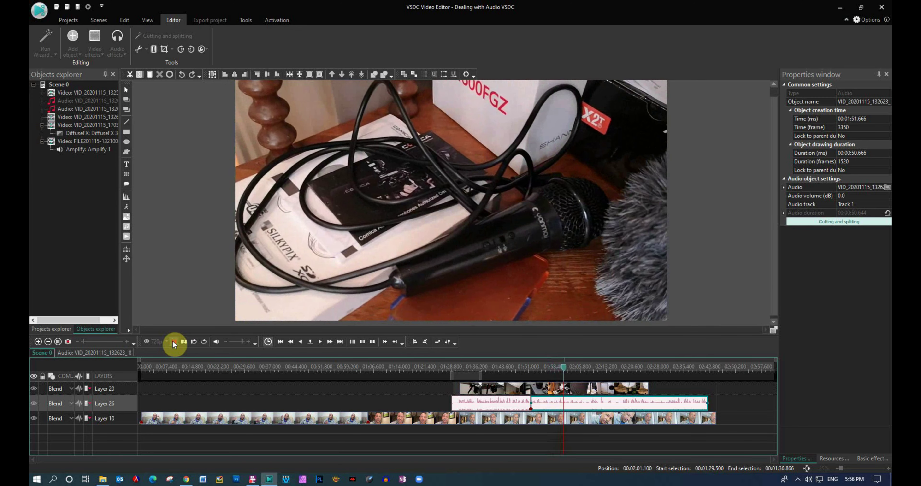
left_click(174, 343)
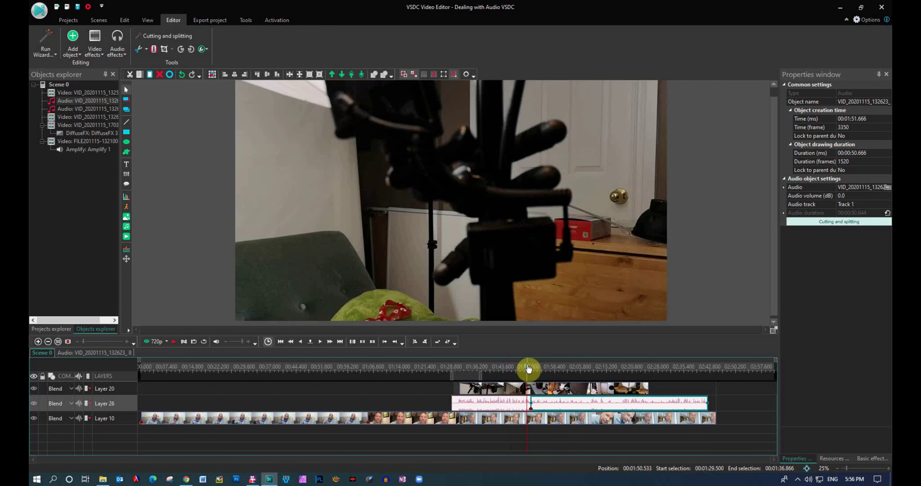
left_click(551, 422)
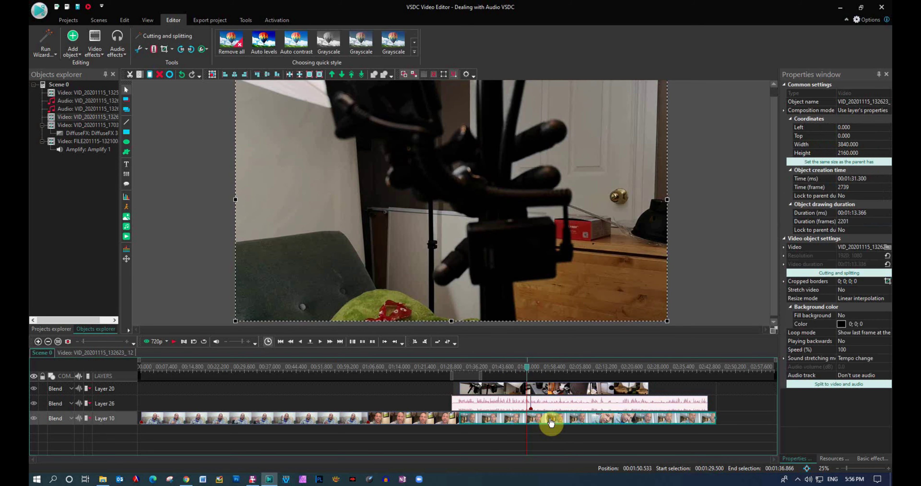
key("Delete")
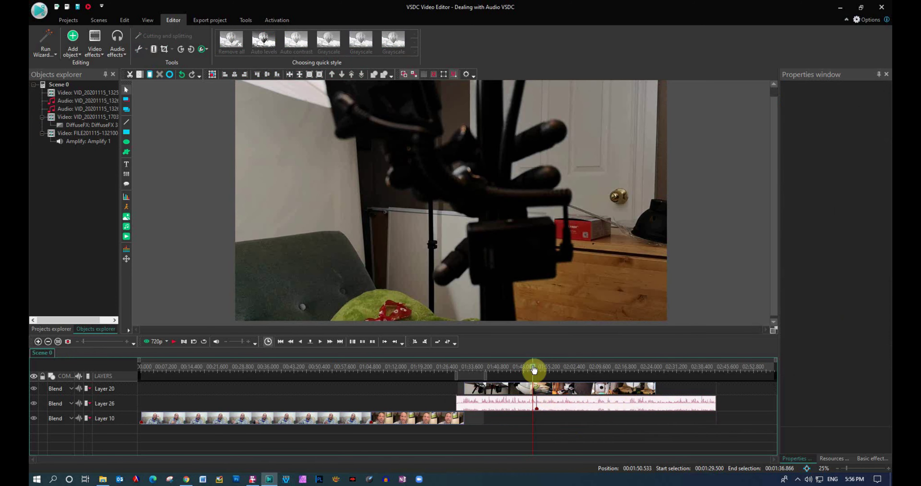
left_click(174, 344)
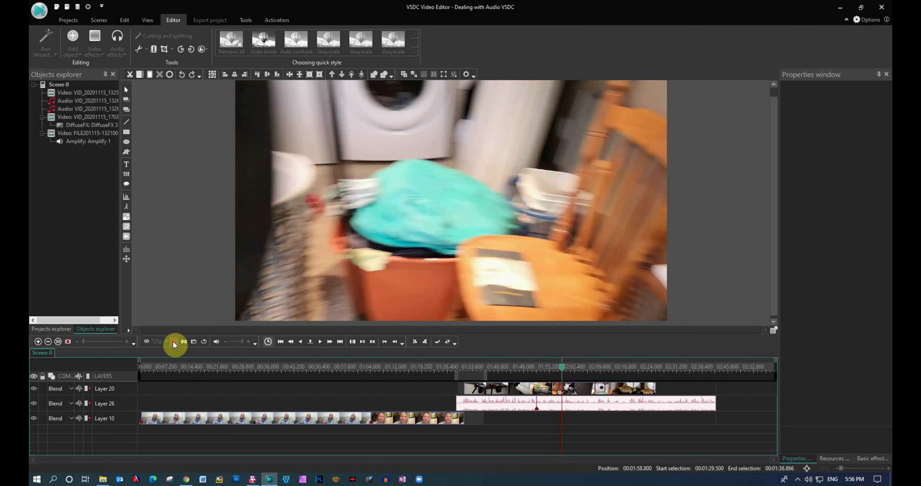
left_click(174, 345)
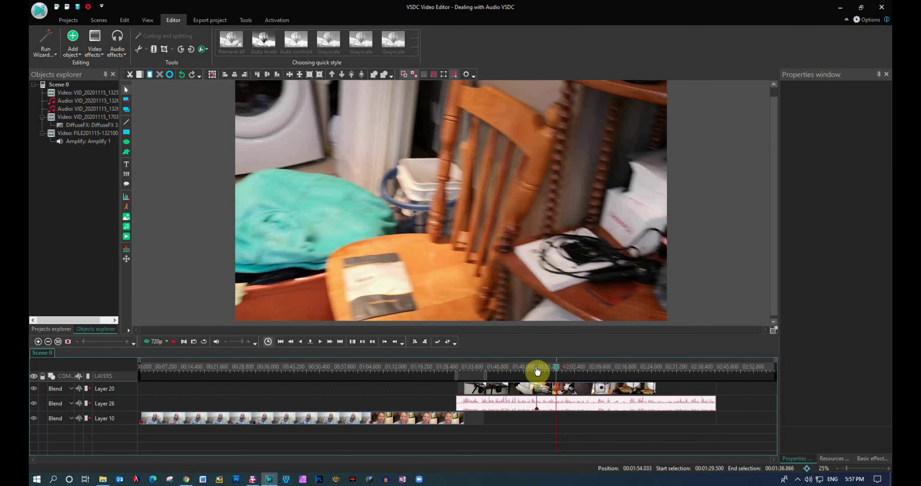
left_click_drag(487, 371, 484, 371)
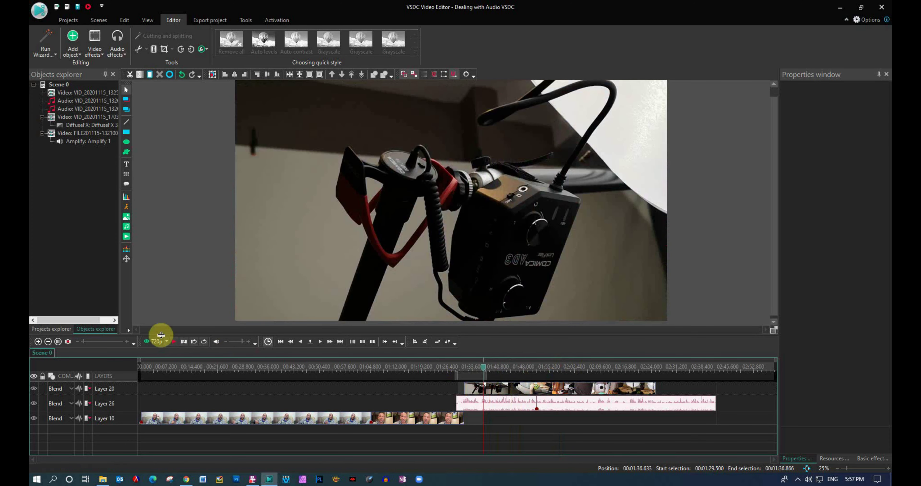
left_click(175, 343)
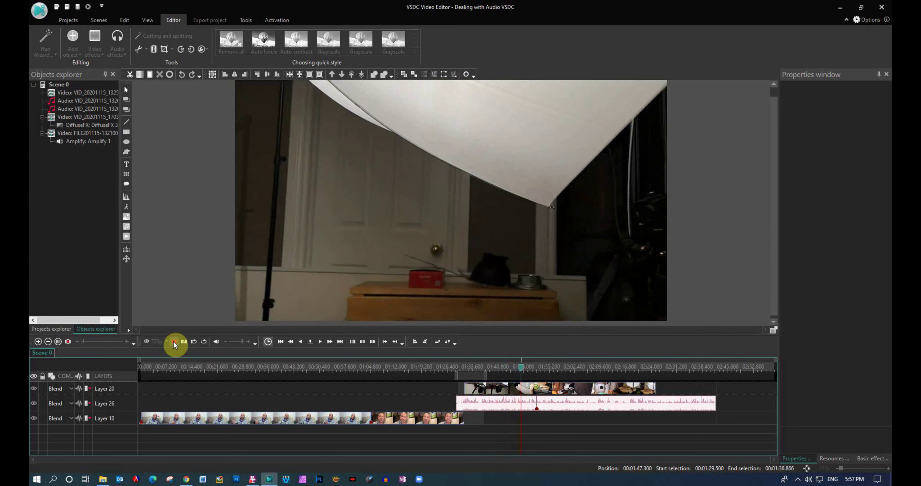
left_click(174, 343)
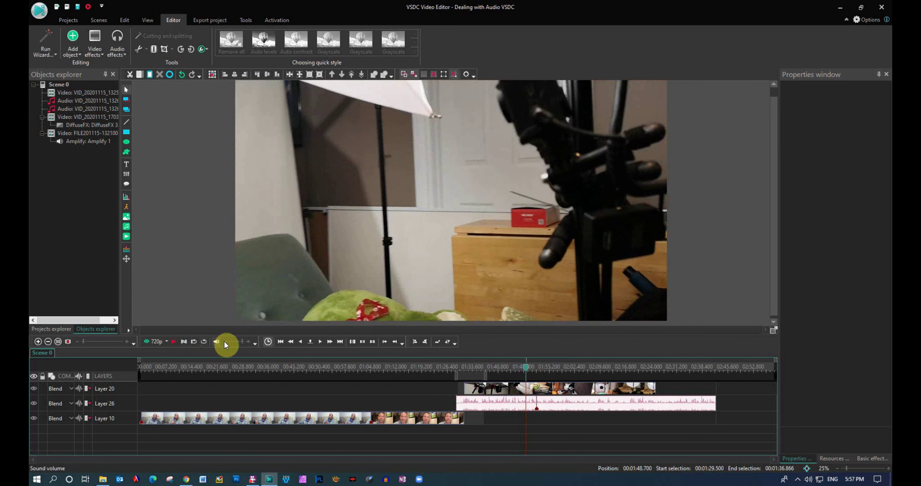
left_click(173, 342)
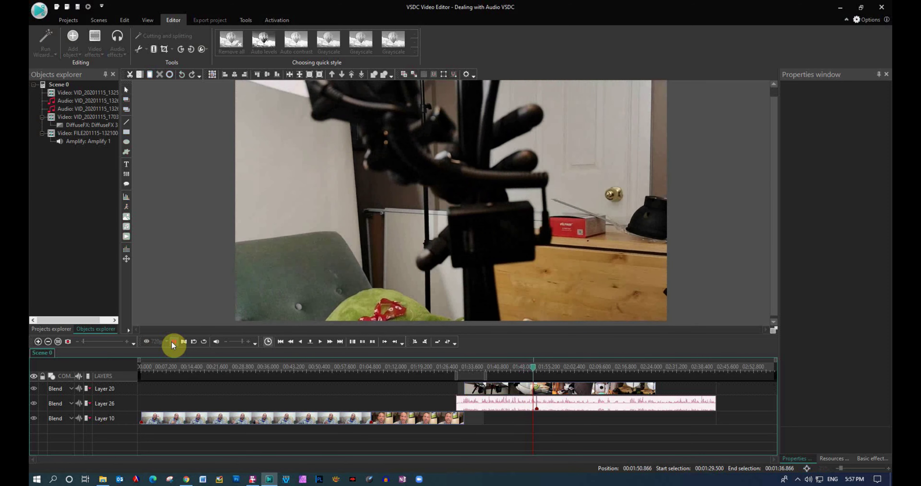
left_click(173, 342)
left_click(173, 342)
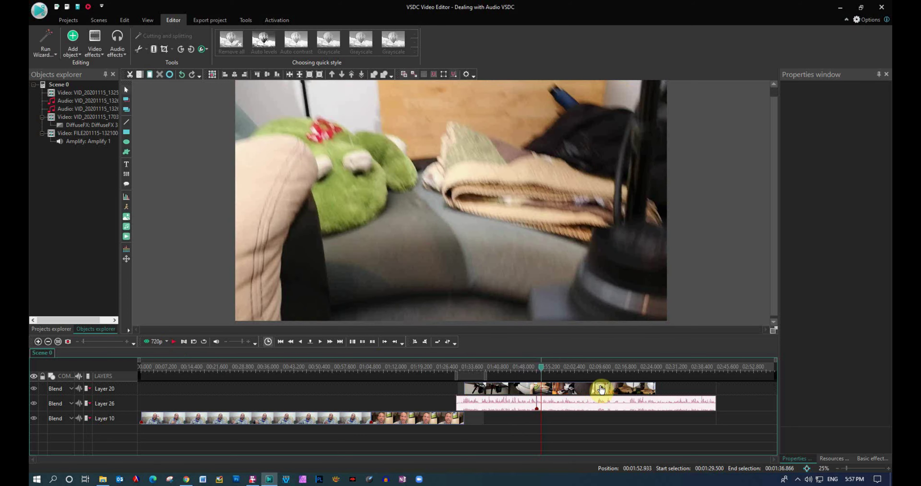
left_click(536, 368)
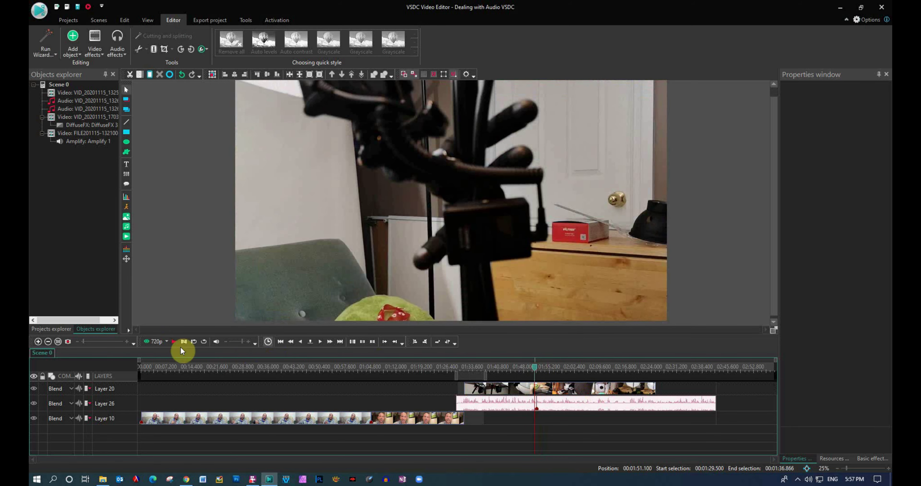
left_click(173, 342)
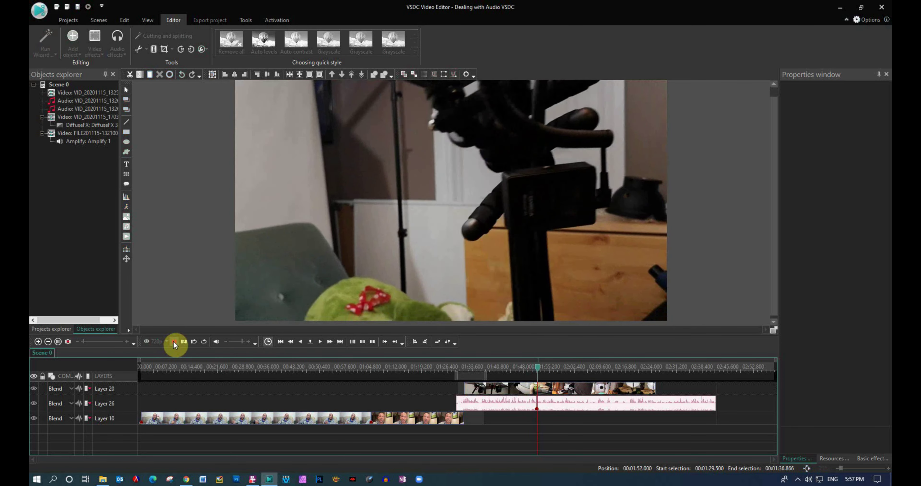
left_click(499, 379)
left_click(543, 373)
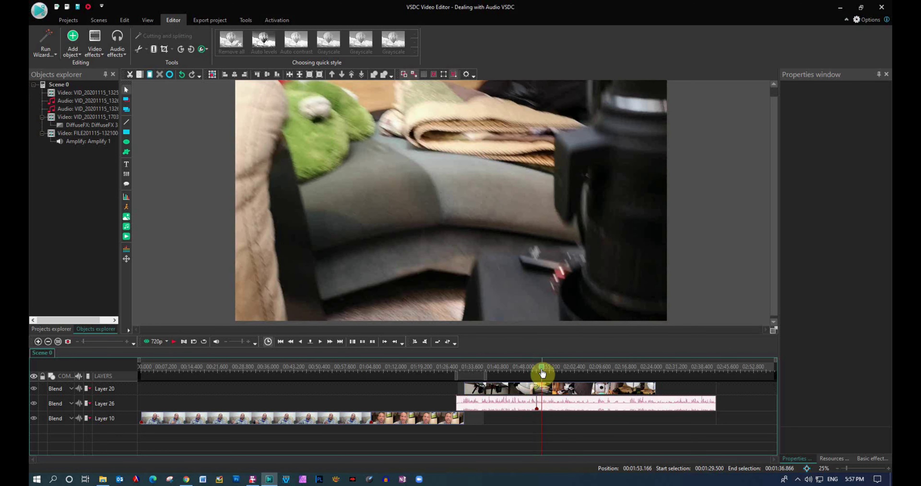
left_click(195, 342)
left_click(174, 343)
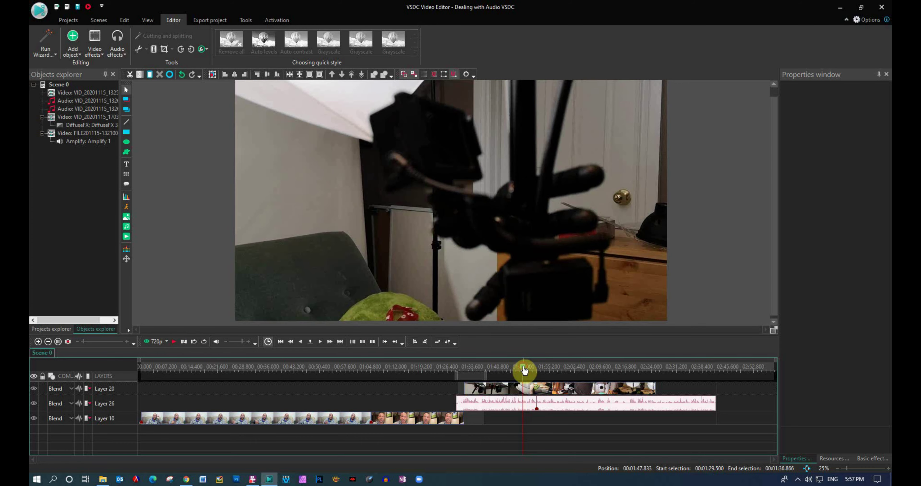
left_click(524, 370)
left_click(175, 346)
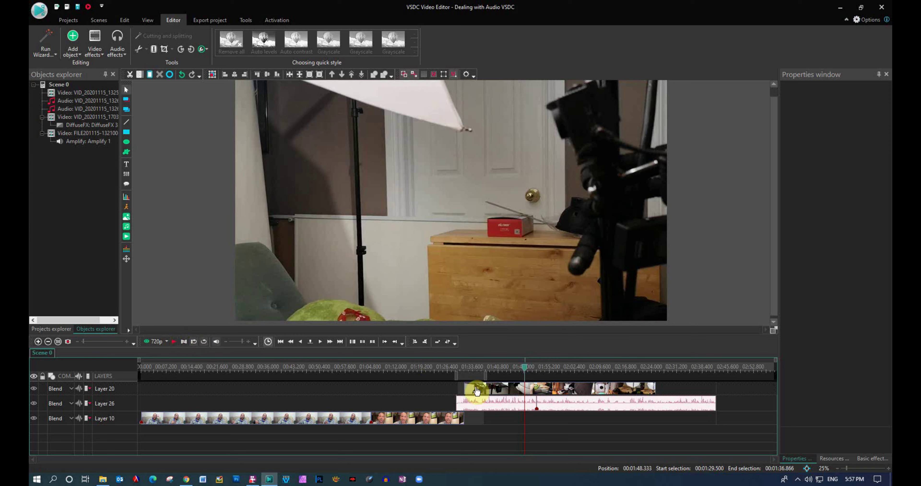
- Split the Layer 20 B-roll clip at the playhead and play the result
left_click(532, 389)
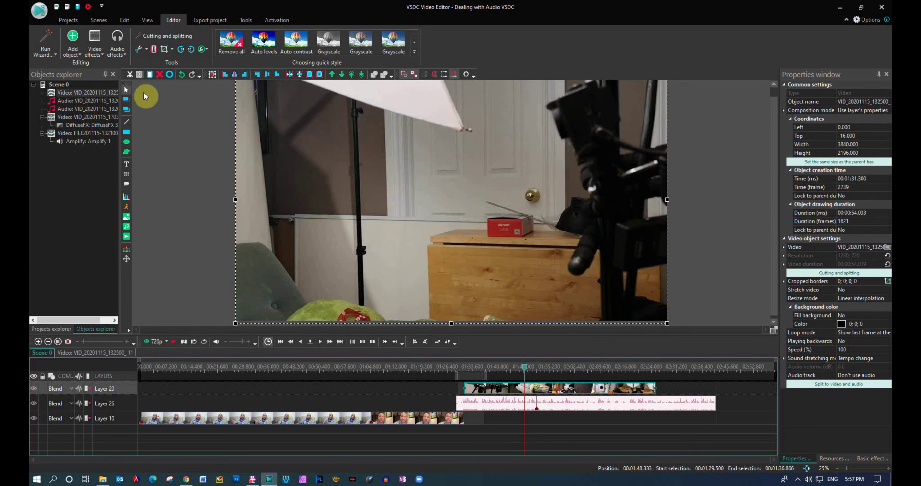
left_click(155, 49)
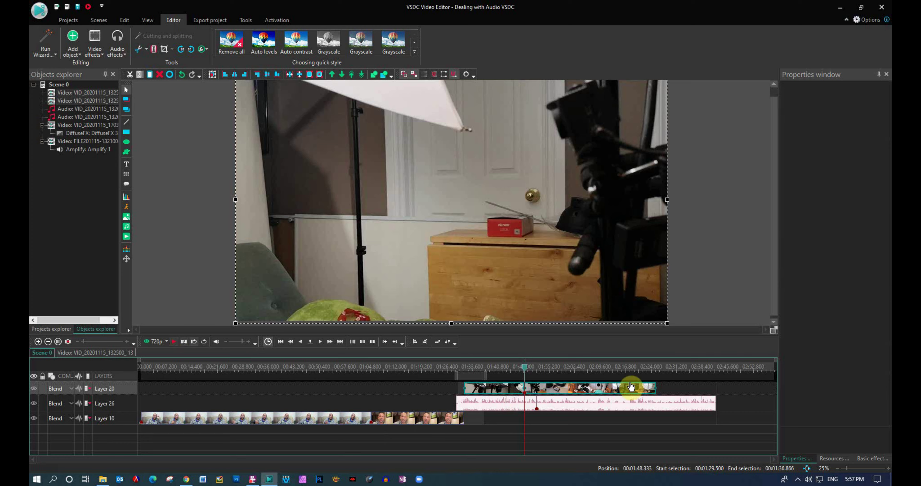
left_click(682, 391)
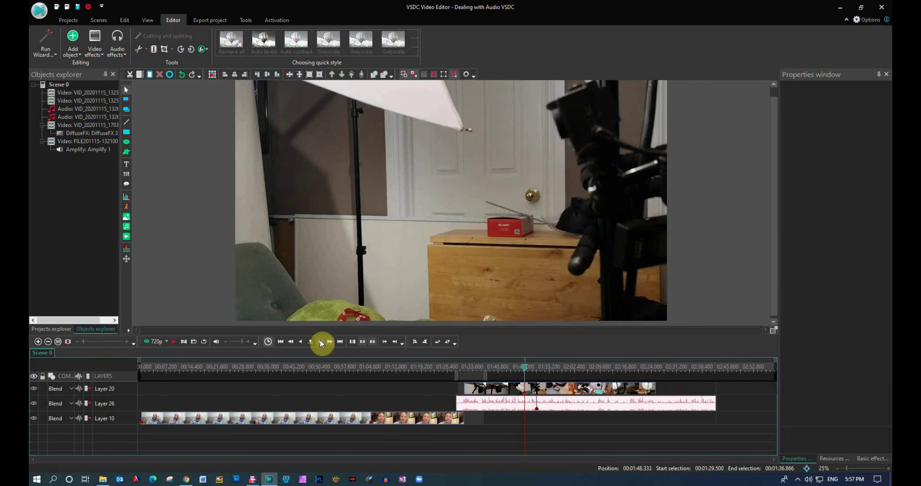
left_click(174, 342)
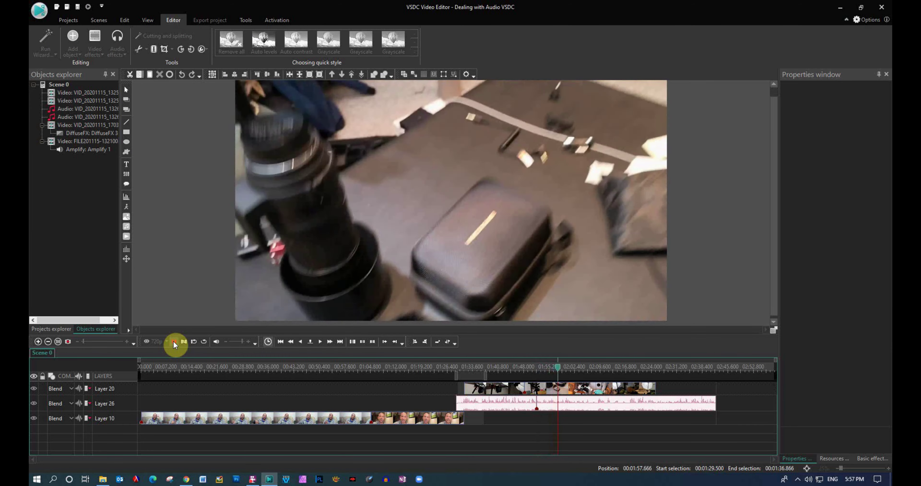
left_click(174, 343)
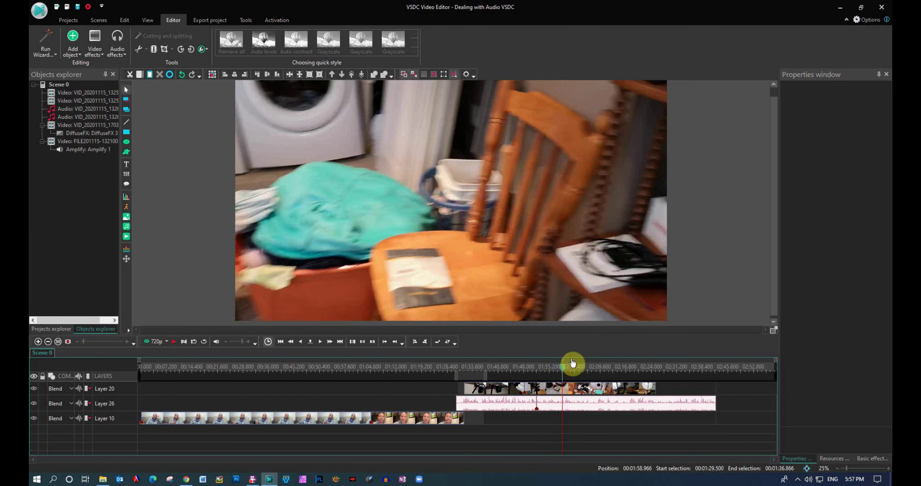
- Preview from 1:50 and stop at about 1:54.4
left_click(531, 369)
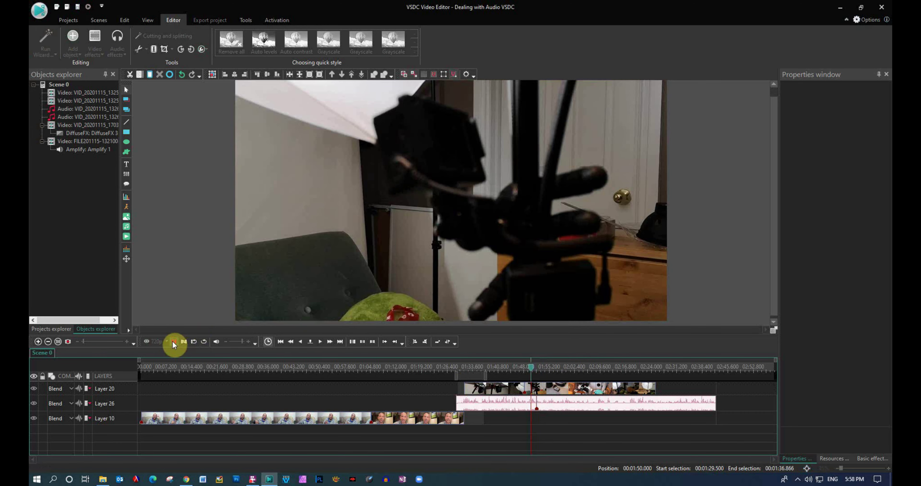
left_click(174, 343)
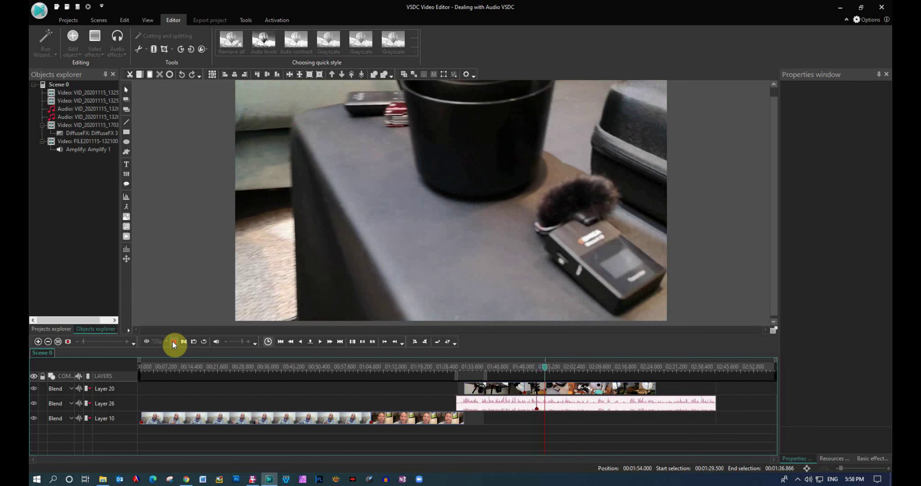
left_click(174, 344)
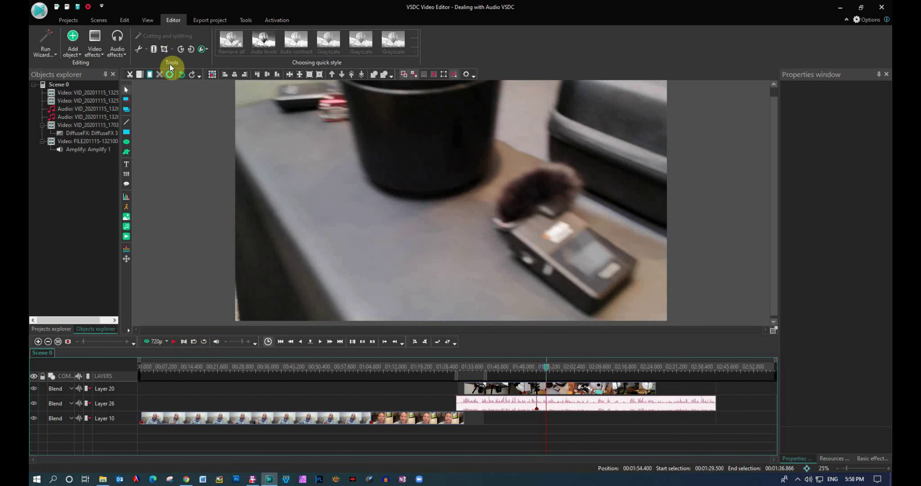
- Split the Layer 20 B-roll again at 1:54.4, move the later piece left to 1:48.333, and preview
left_click(571, 392)
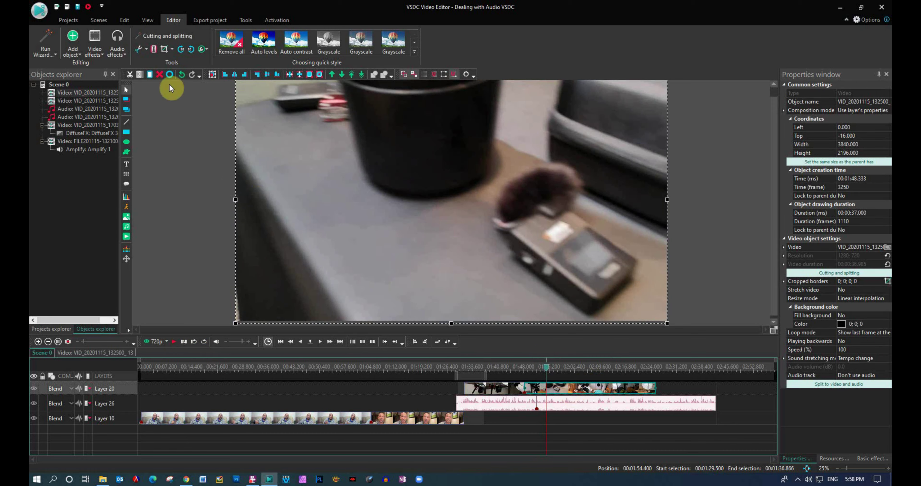
left_click(154, 50)
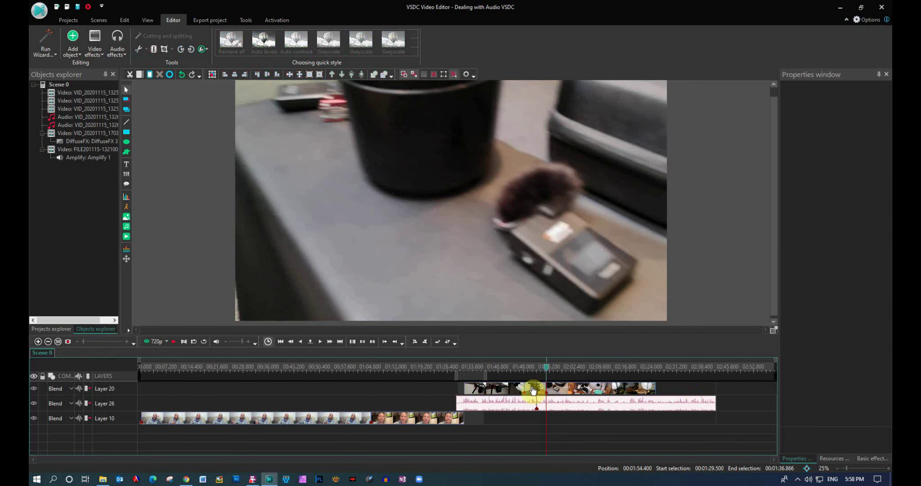
left_click(533, 391)
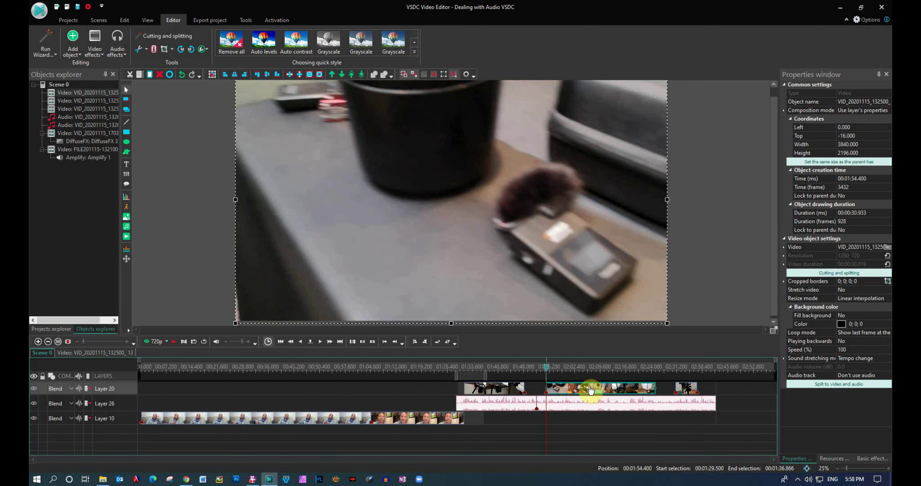
left_click_drag(590, 389, 546, 371)
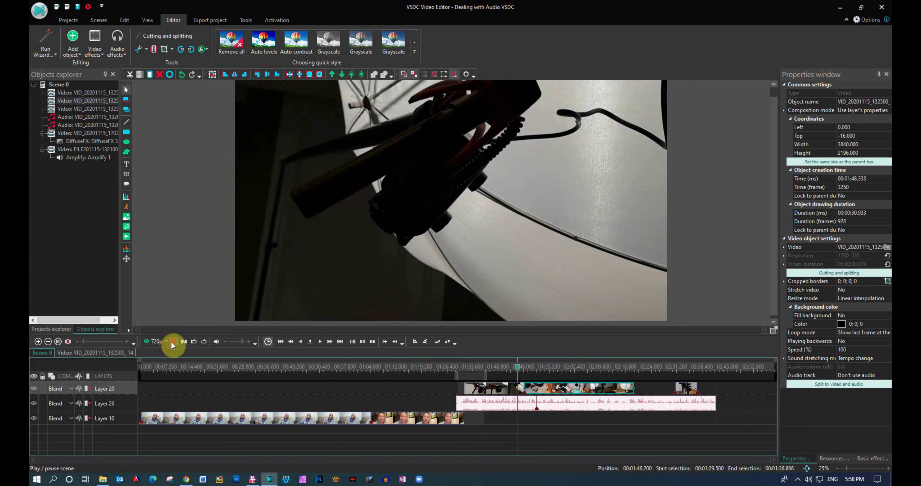
left_click(172, 342)
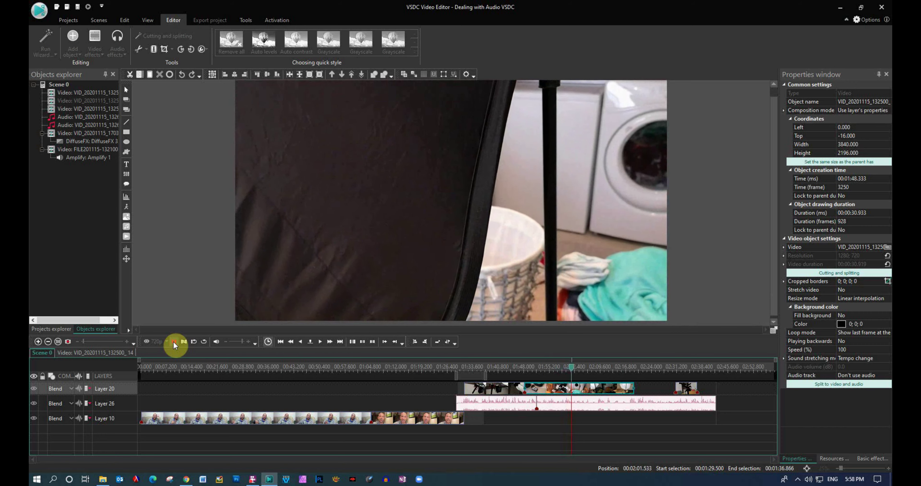
- Replay the preview from about 1:43.5 to review the B-roll order
left_click(174, 344)
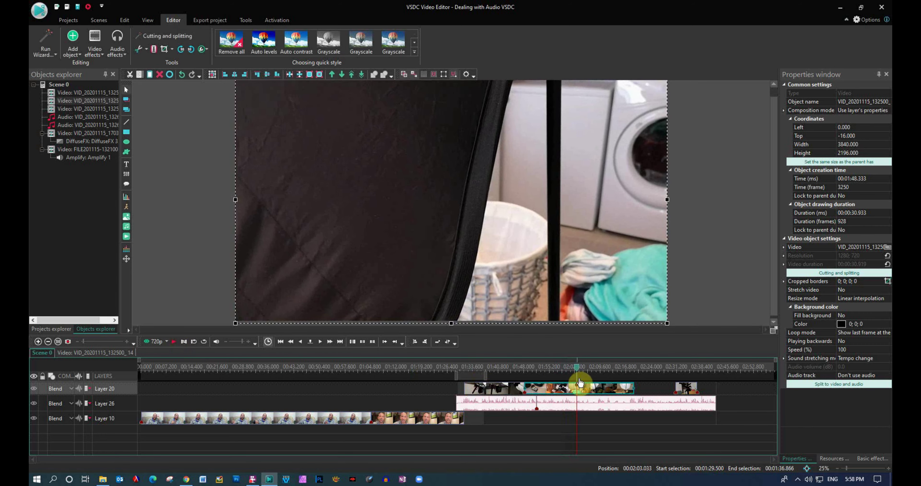
left_click(508, 369)
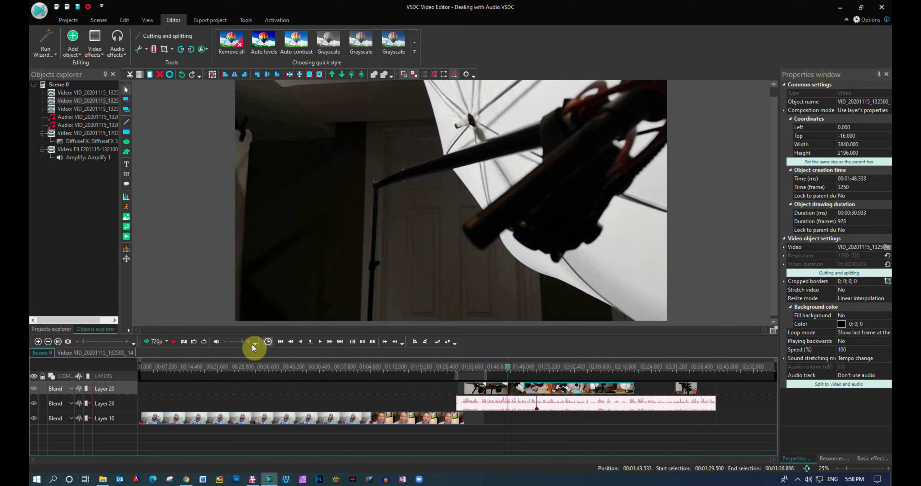
left_click(175, 344)
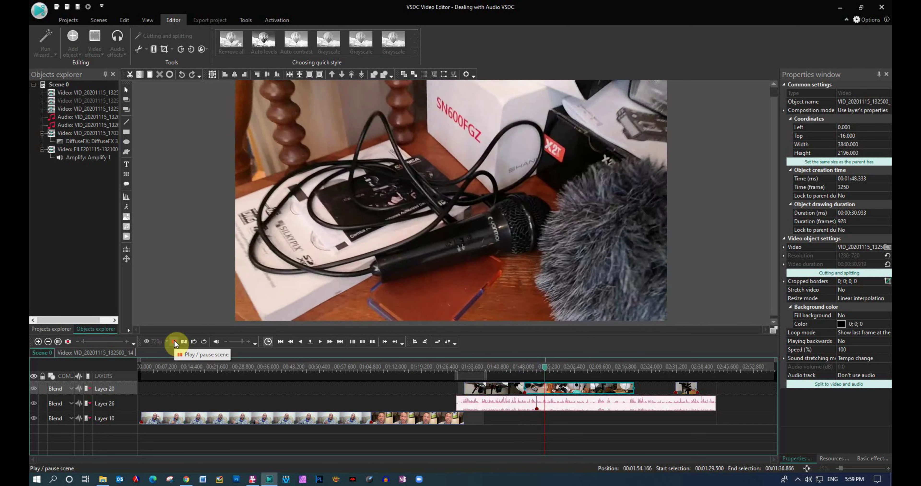
left_click(175, 343)
- Drag the later Layer 20 clip against the previous one, leaving the six-second piece at 2:30.966
left_click_drag(640, 388, 664, 387)
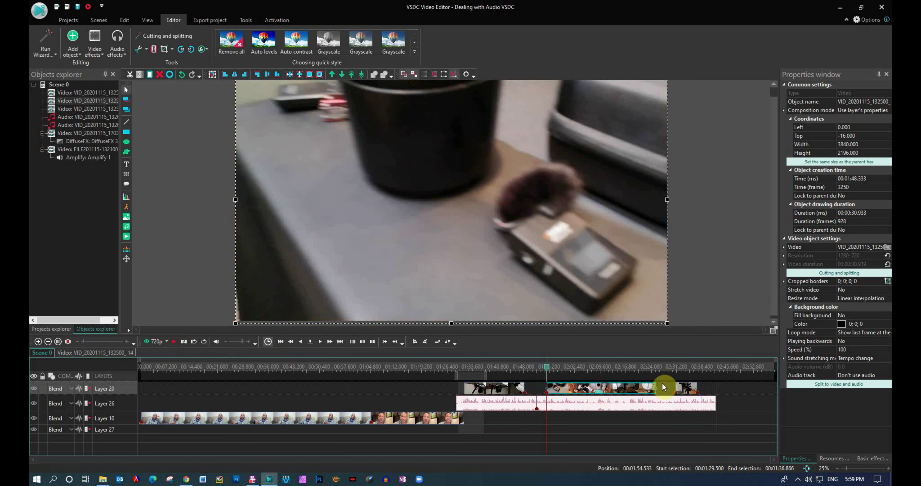
left_click(691, 392)
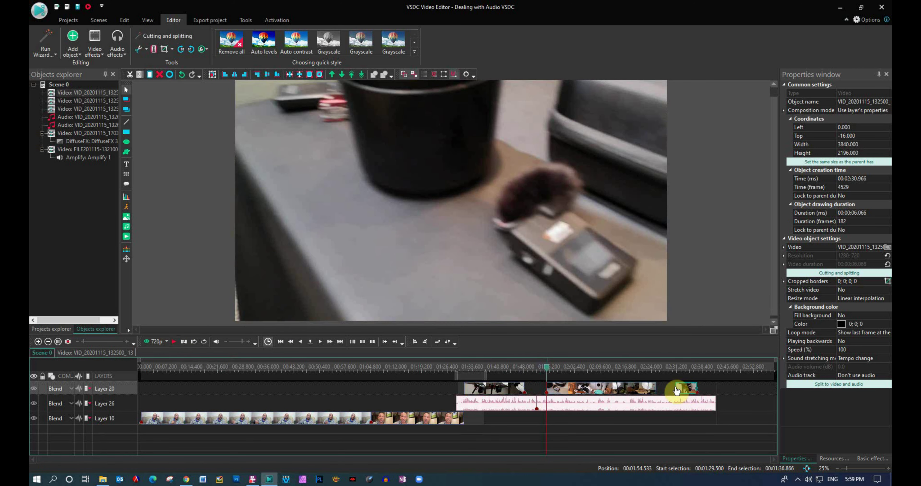
left_click(551, 388)
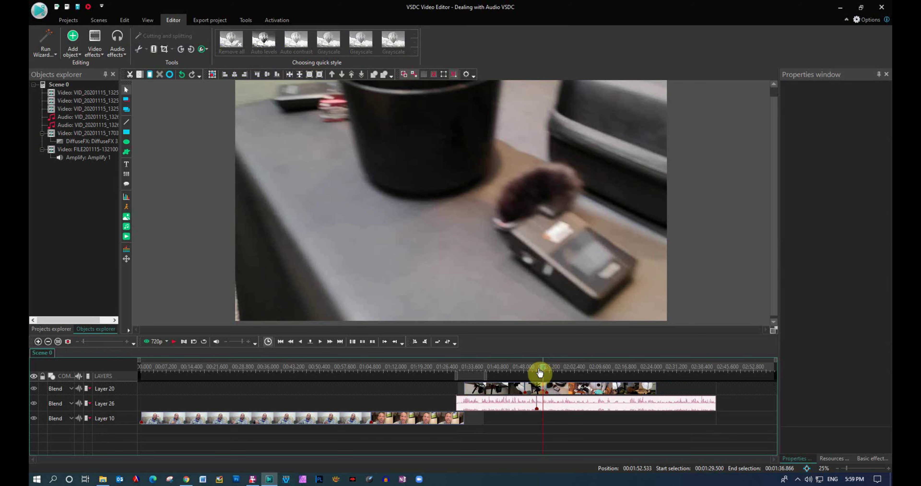
left_click(171, 341)
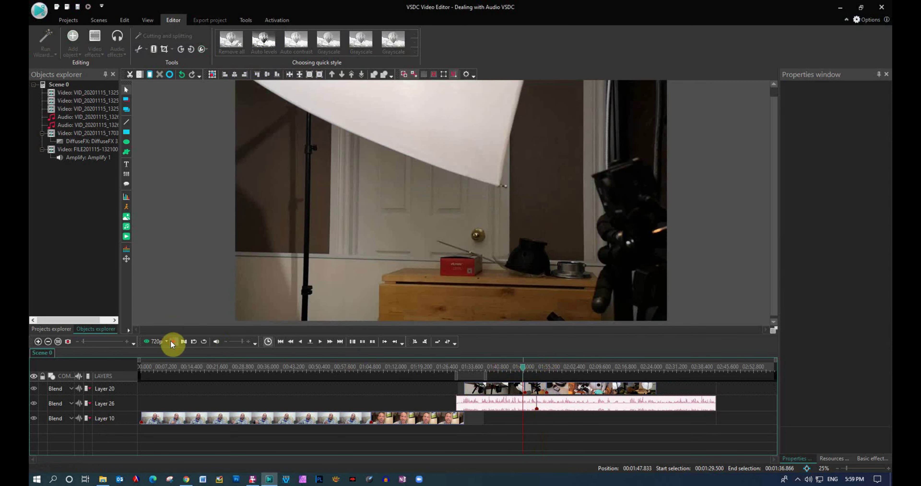
left_click(174, 342)
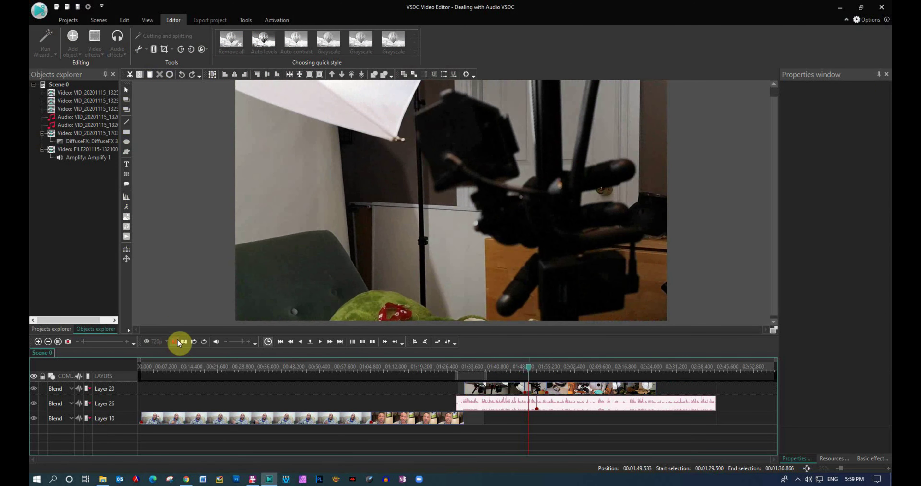
left_click(543, 389)
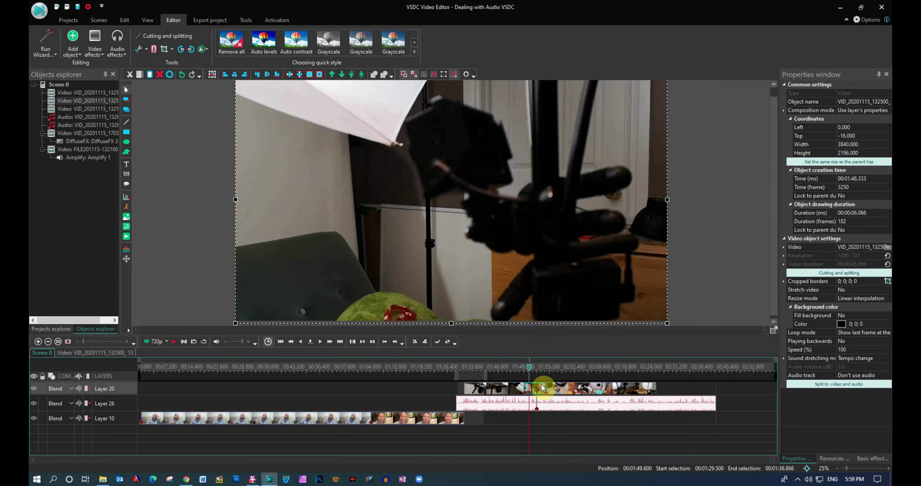
left_click(569, 388)
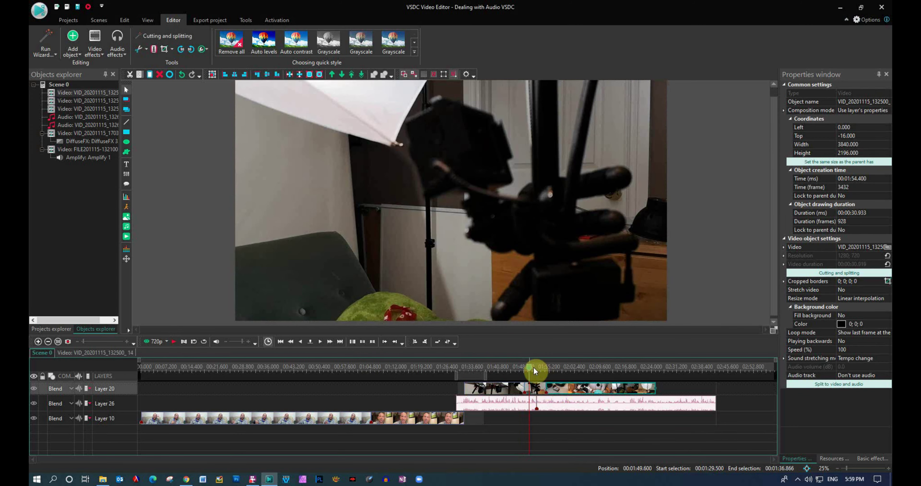
left_click(173, 341)
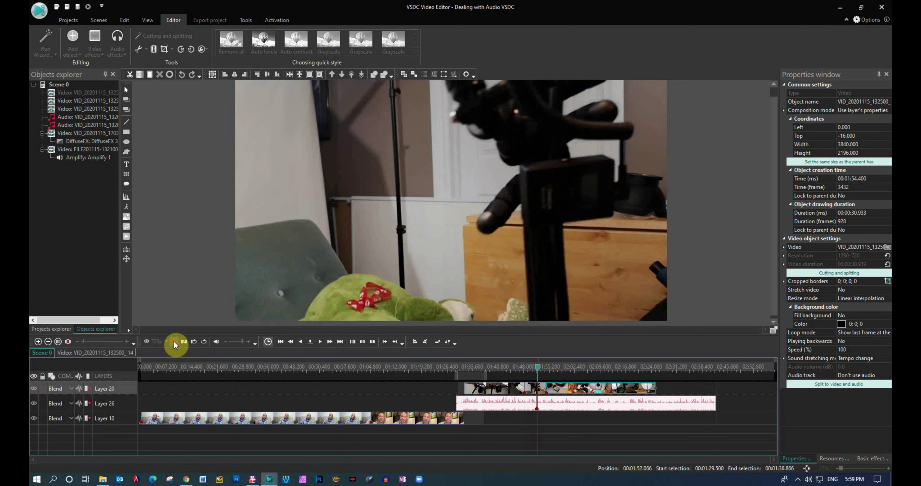
left_click(611, 386)
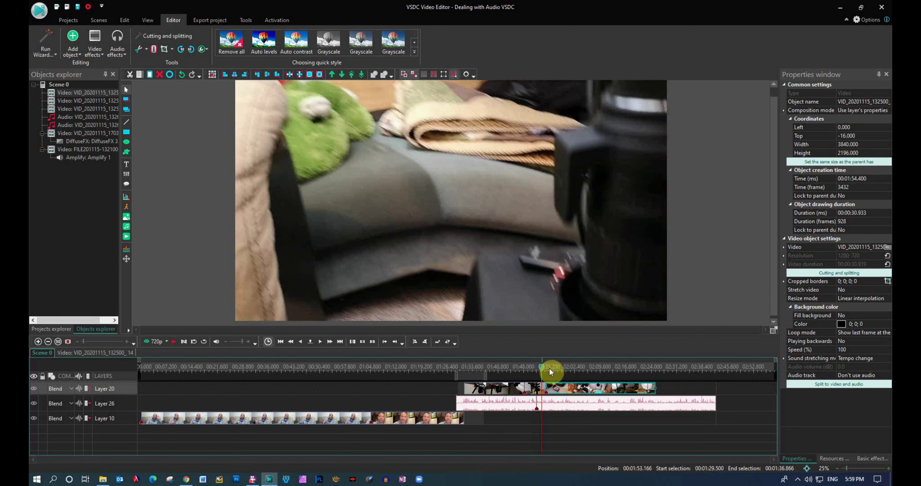
left_click_drag(482, 375, 480, 368)
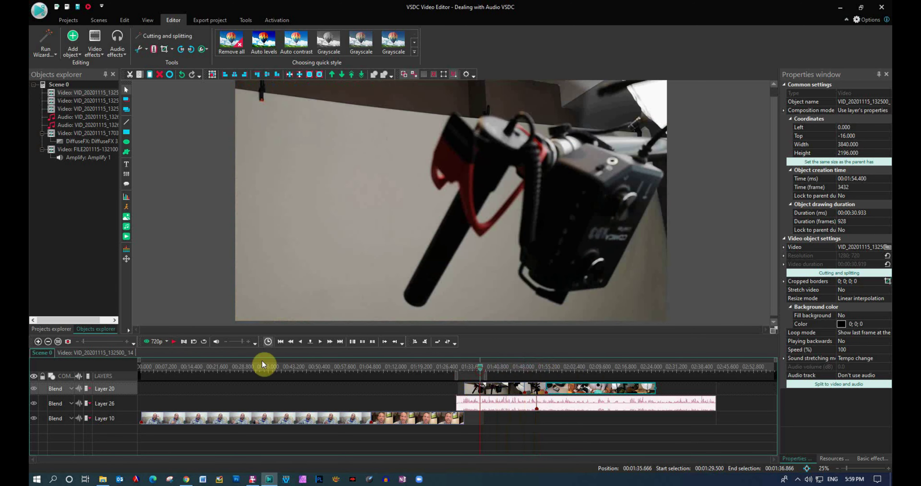
left_click(175, 343)
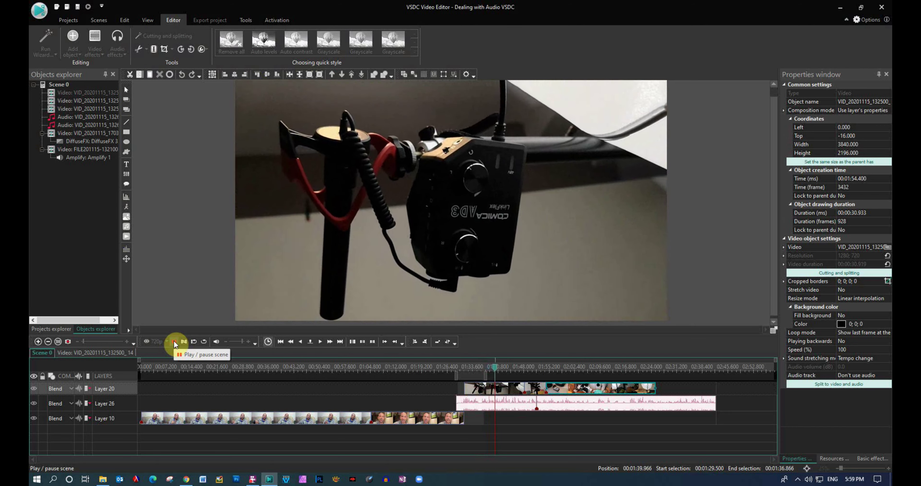
left_click(174, 342)
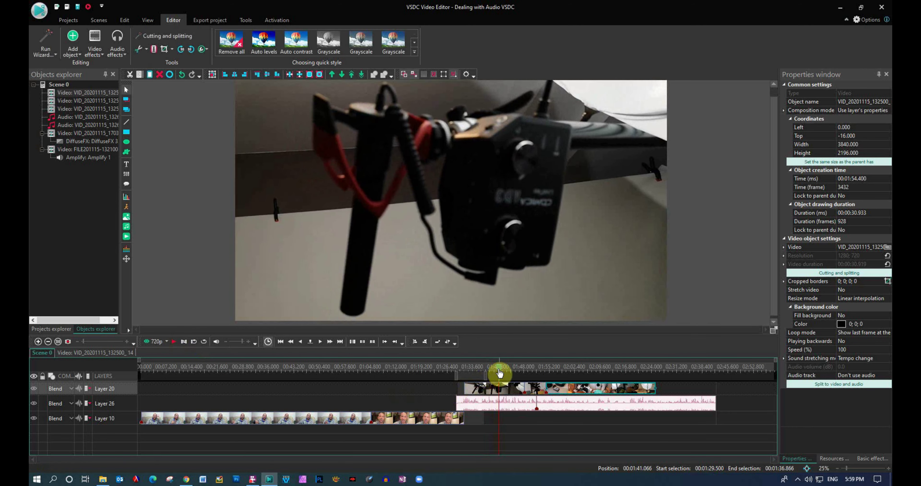
left_click(481, 372)
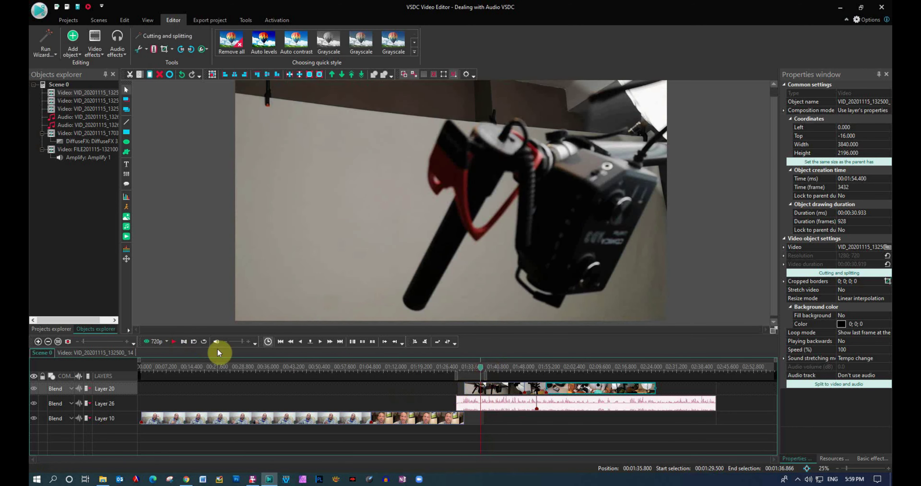
left_click(176, 342)
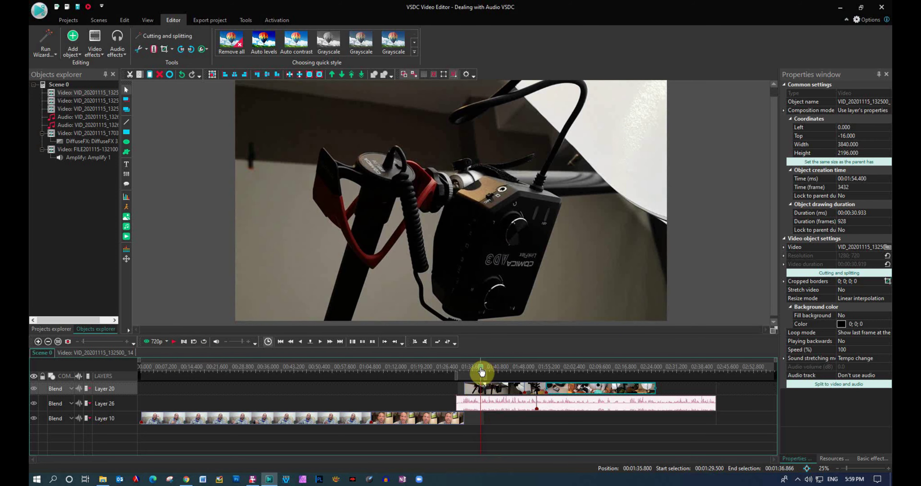
left_click_drag(481, 372, 477, 372)
left_click(174, 342)
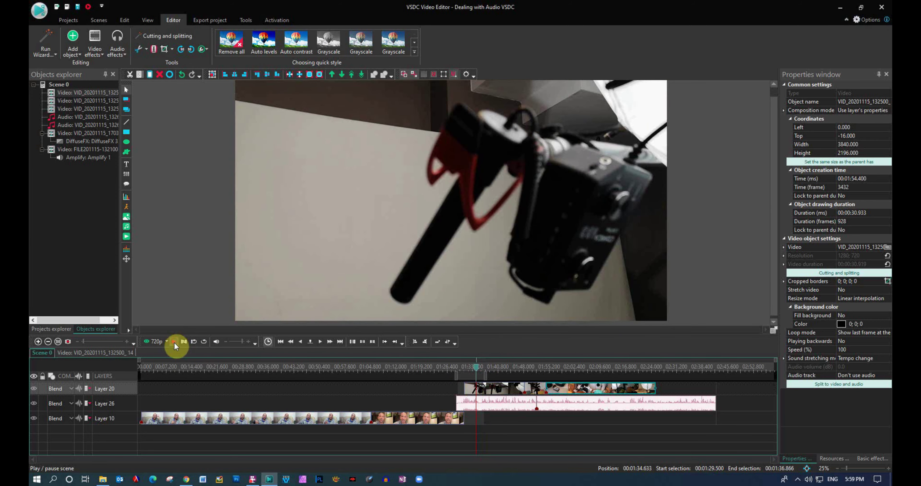
left_click(174, 343)
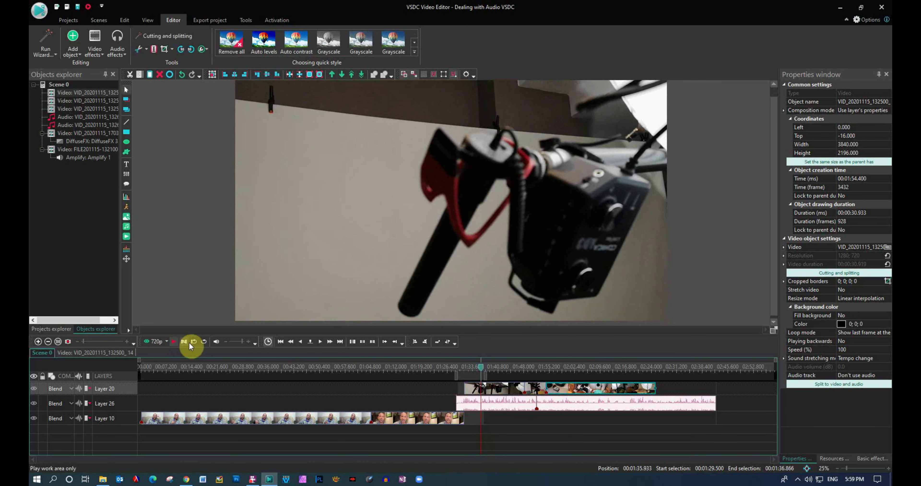
- Split the Layer 26 audio at the playhead at 1:35.933
left_click(154, 51)
left_click(494, 408)
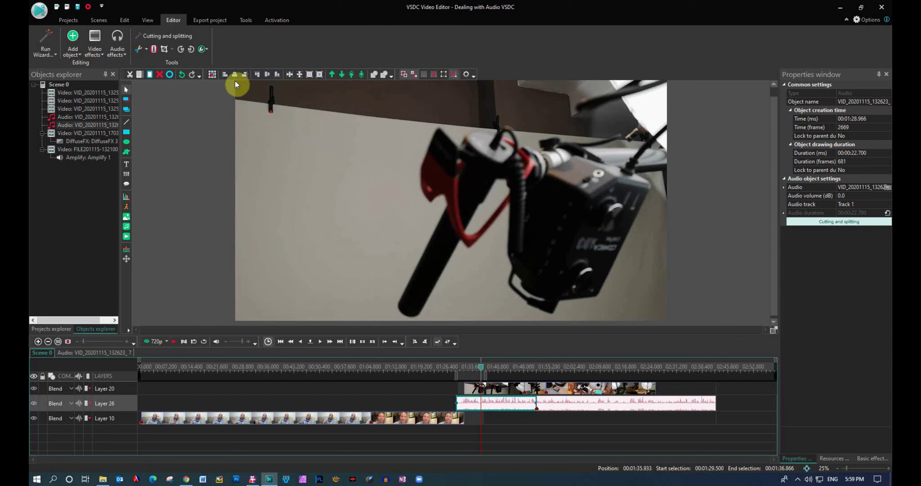
left_click(154, 50)
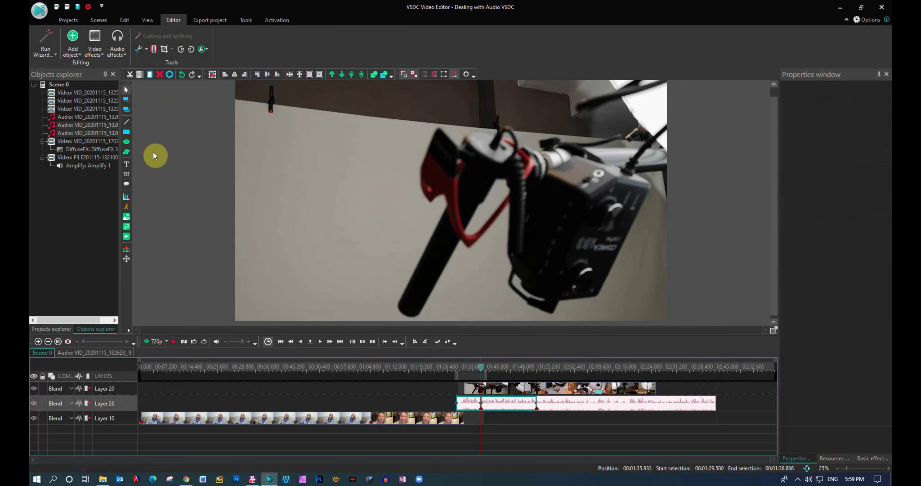
left_click(126, 236)
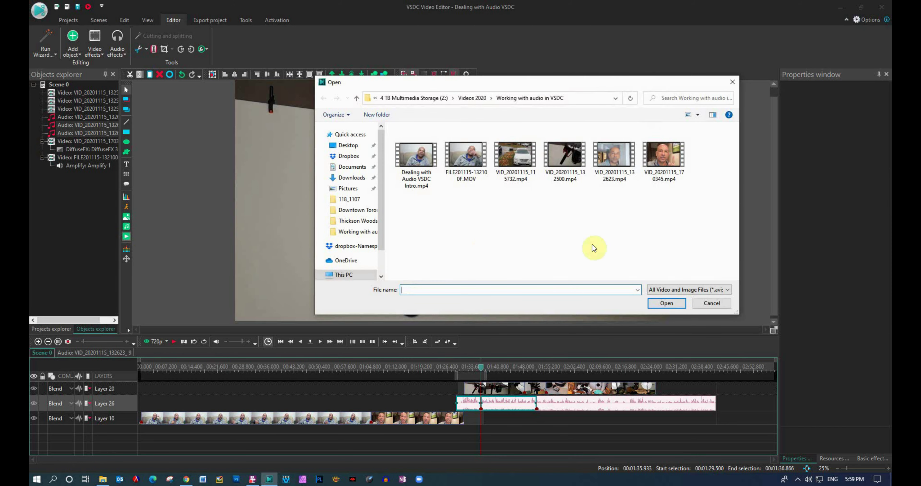
left_click(698, 305)
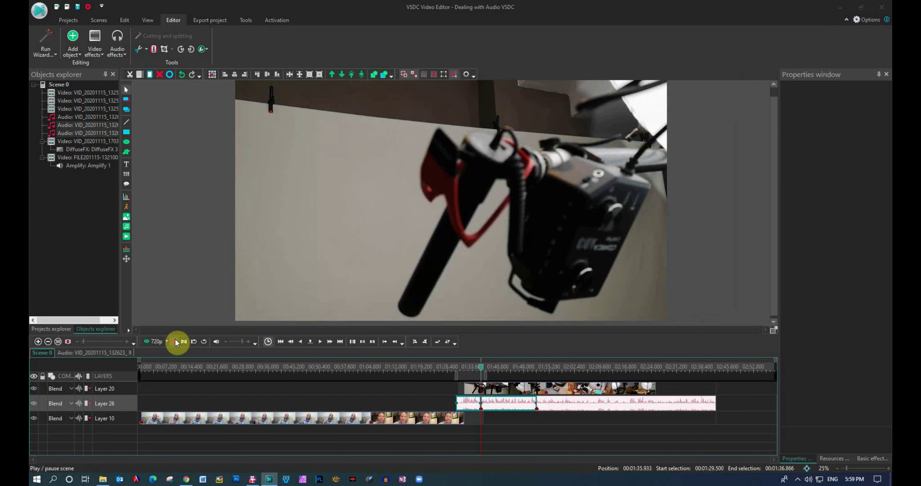
- Delete the 5.8-second audio piece ending at 1:41.766, slide the 9.9-second piece left, and replay
left_click(175, 340)
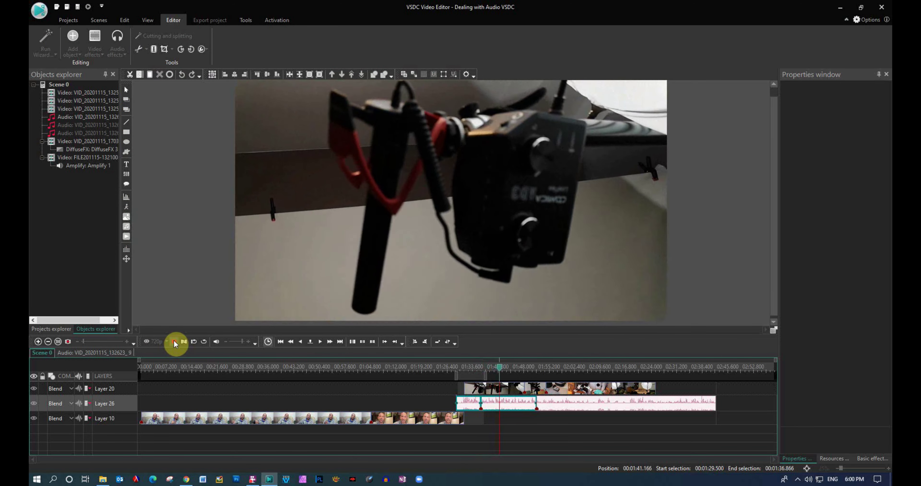
left_click(173, 340)
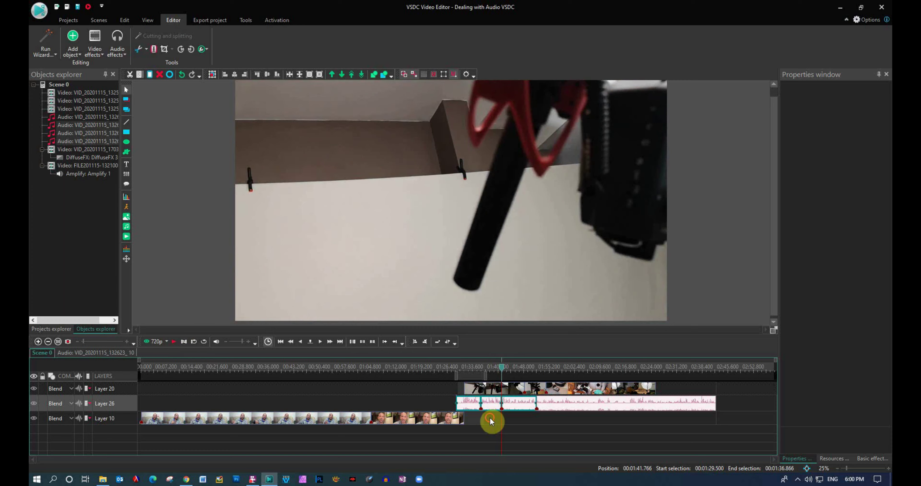
left_click(492, 404)
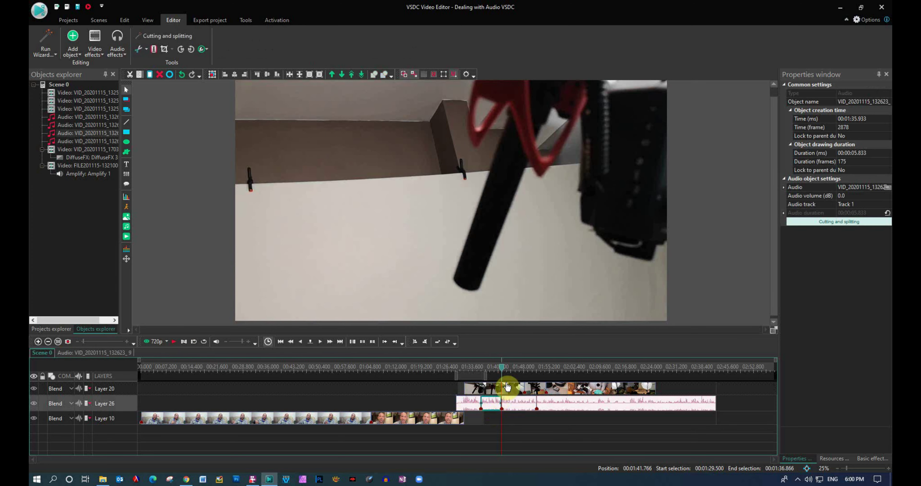
key("Delete")
left_click_drag(514, 404, 499, 405)
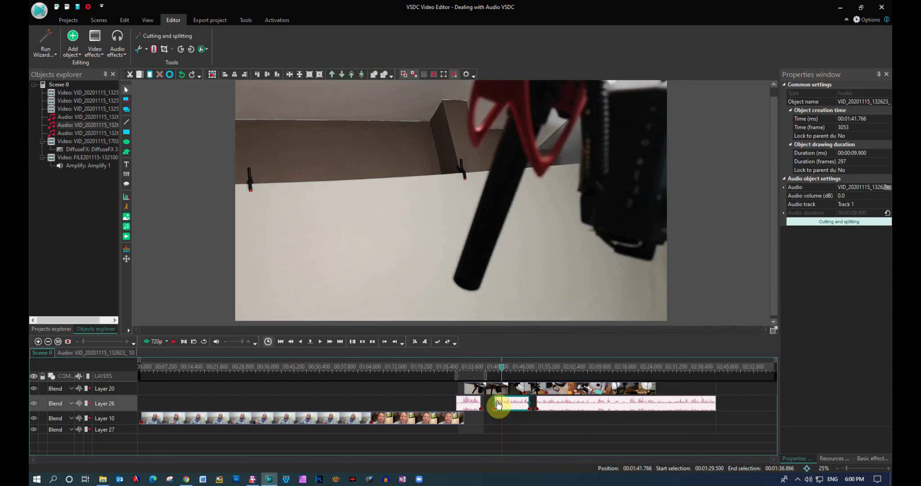
left_click_drag(502, 369, 464, 372)
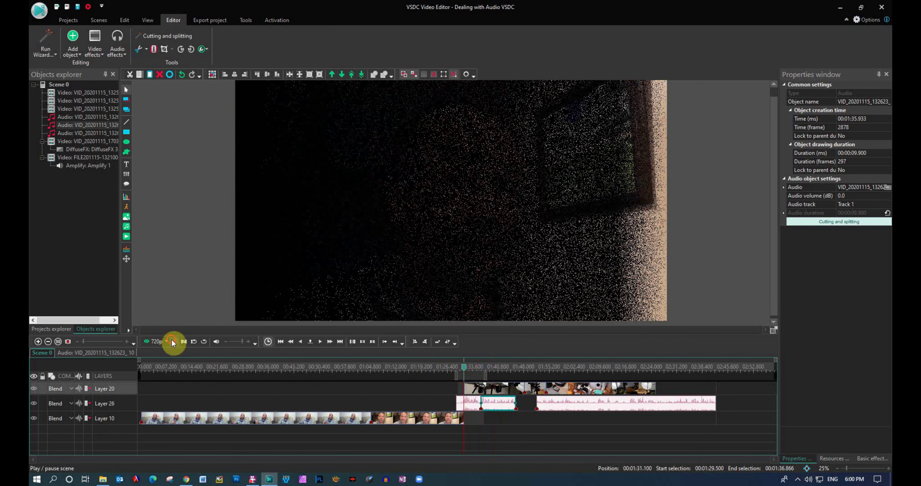
left_click(172, 340)
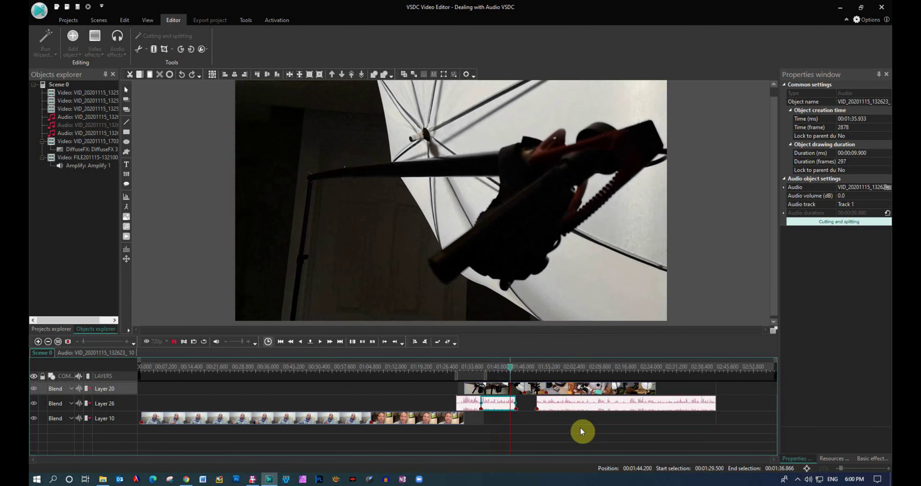
- Slide the 50.666-second final audio piece to start at 01:45.833 and replay from 1:43.666
left_click(174, 343)
left_click_drag(576, 409, 544, 409)
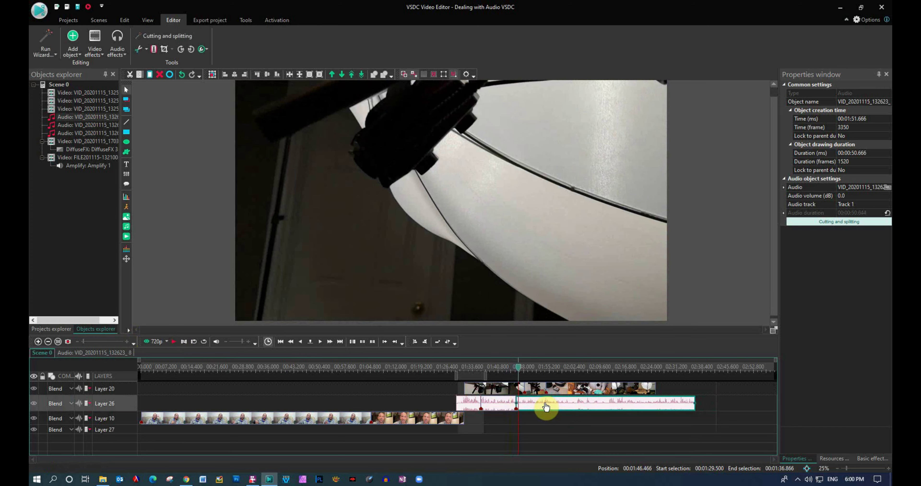
left_click_drag(531, 372, 522, 370)
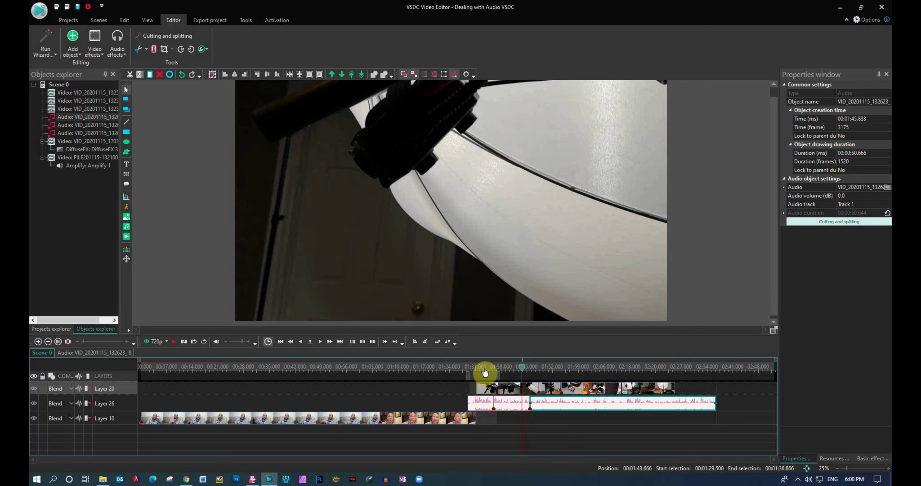
left_click(173, 343)
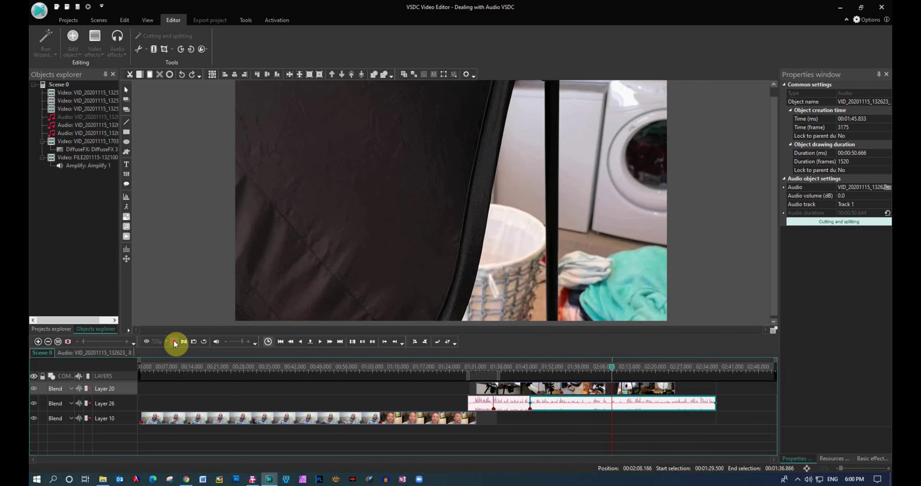
- Locate the first cut point by playback and split the Layer 26 audio at 01:59.266
left_click(175, 342)
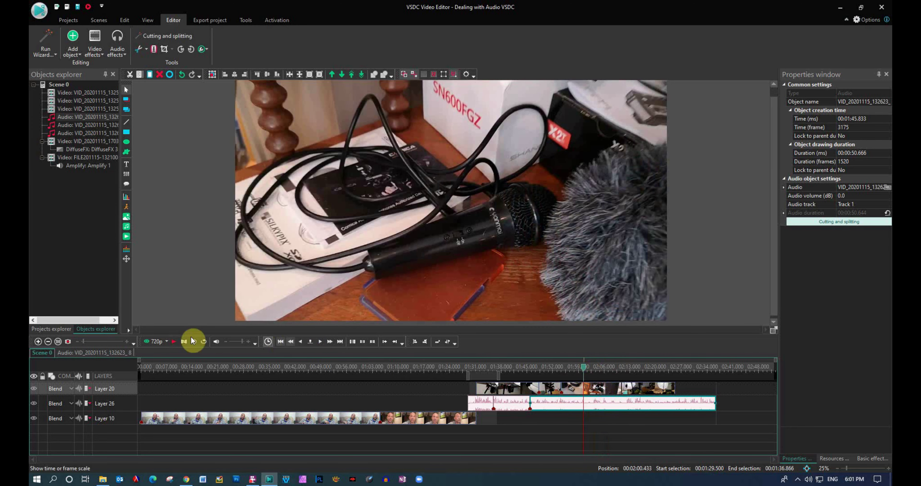
left_click(174, 342)
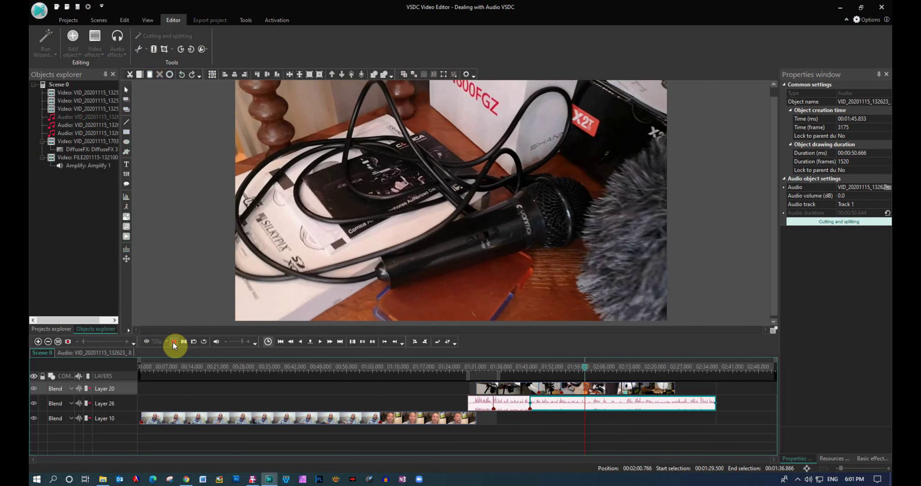
left_click(589, 367)
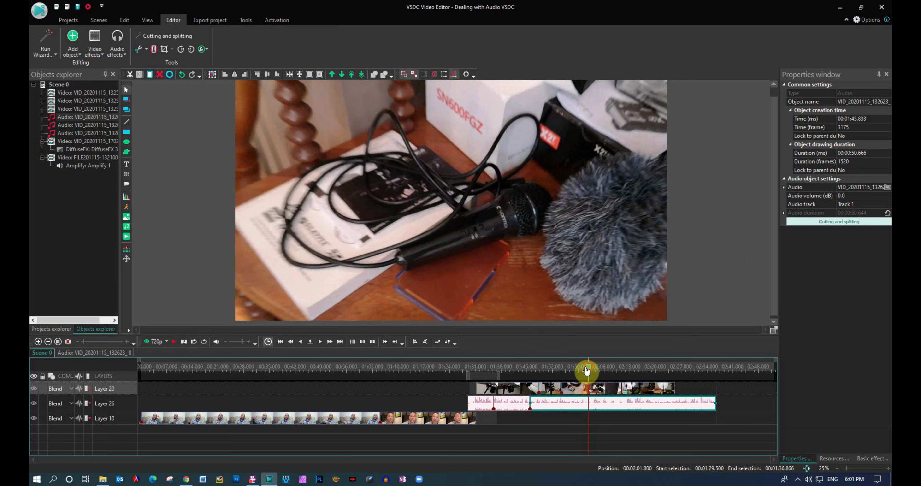
left_click(573, 370)
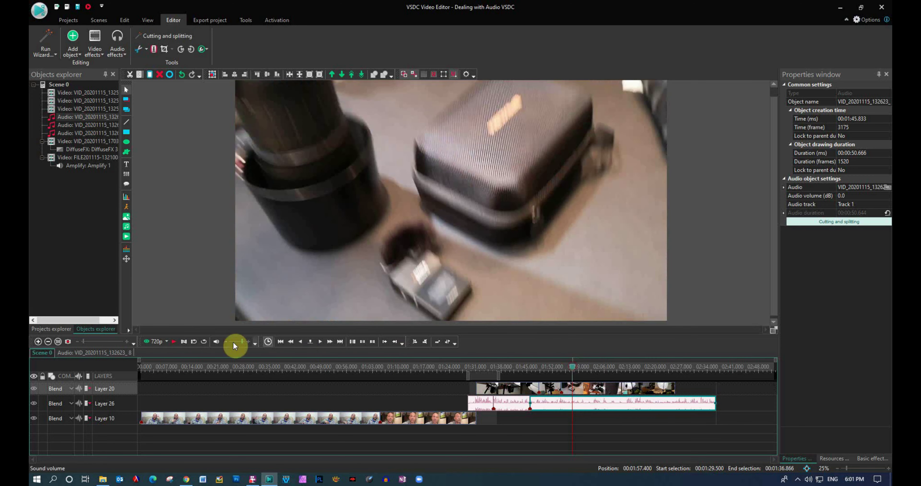
left_click(172, 341)
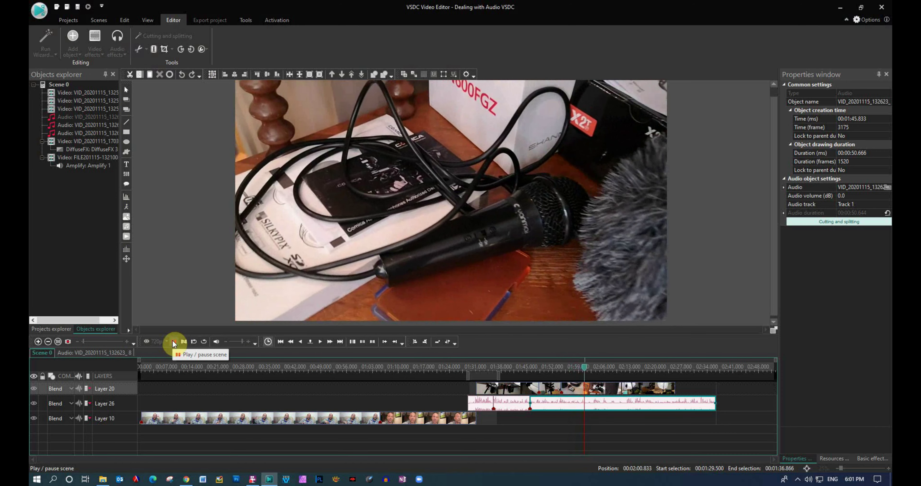
left_click(173, 342)
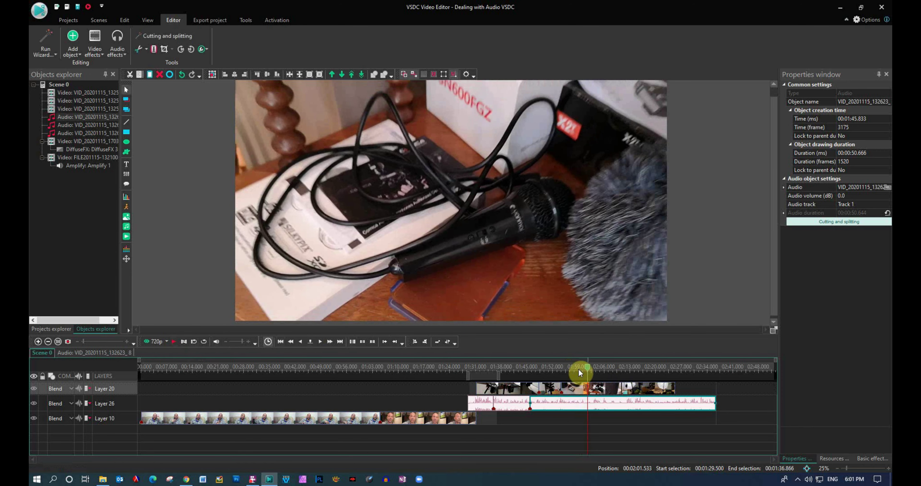
left_click_drag(578, 370, 575, 370)
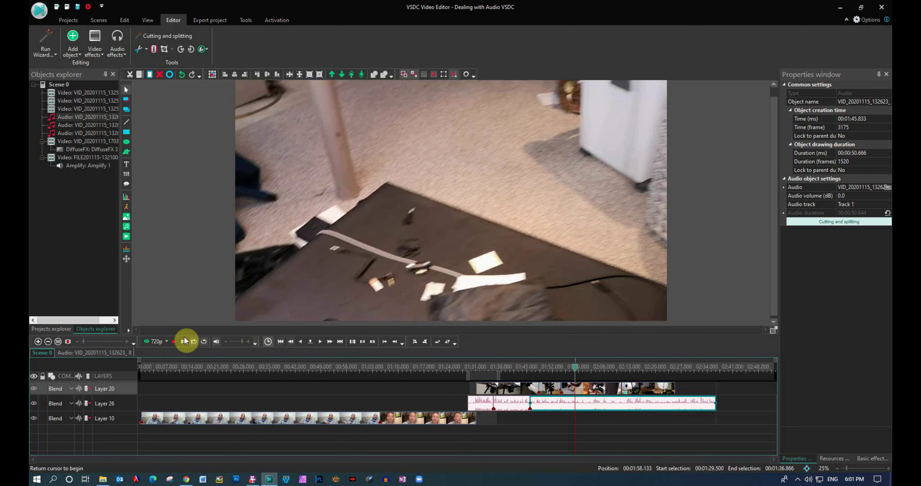
left_click(173, 342)
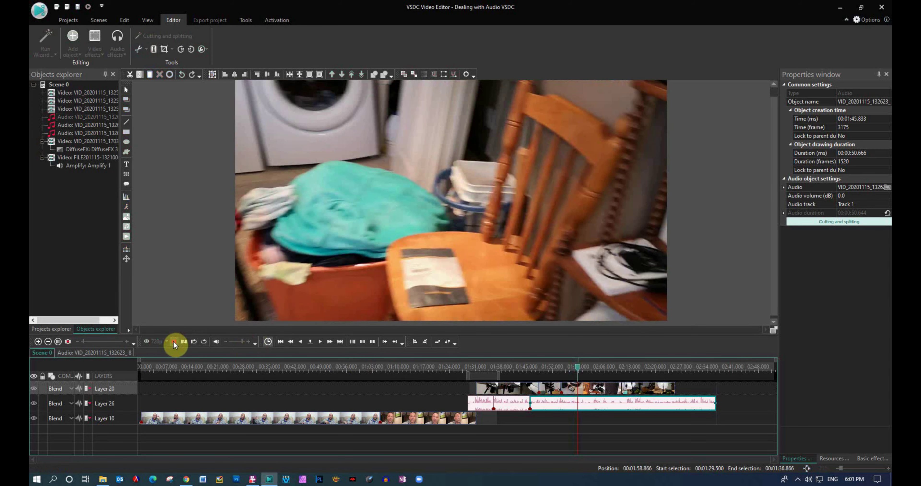
left_click(174, 342)
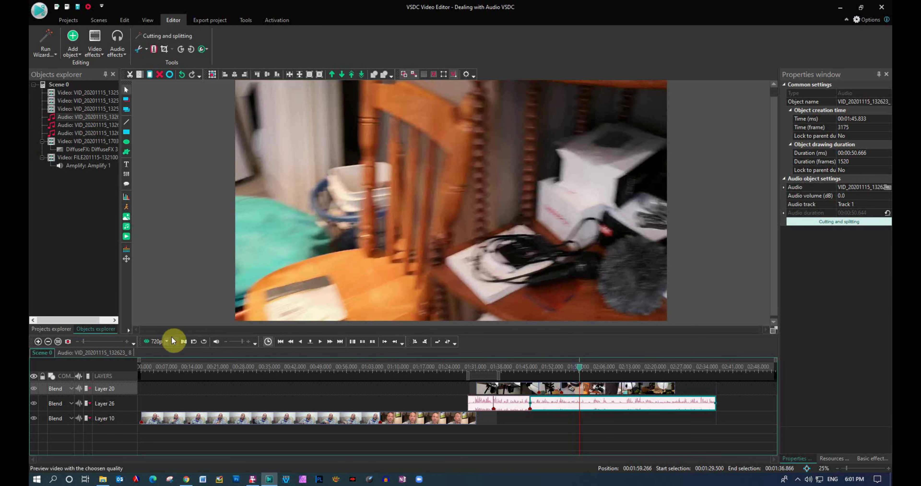
left_click(154, 49)
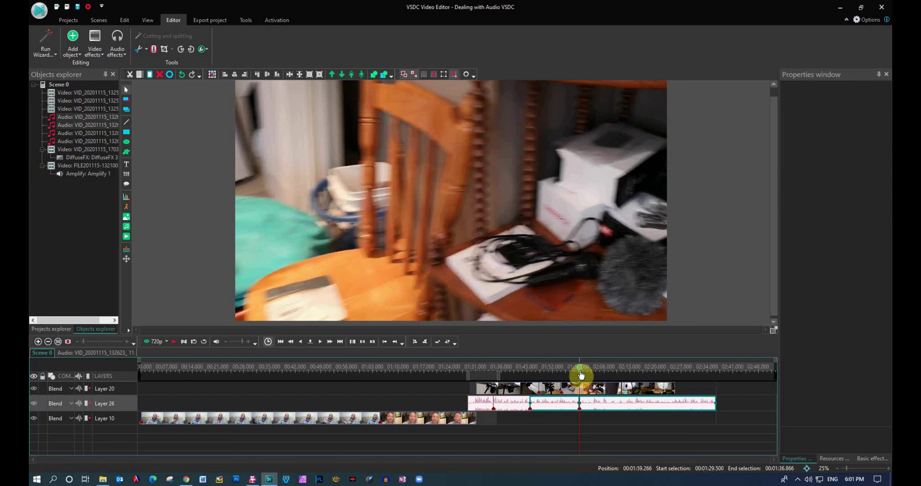
- Split again at 02:16.300, delete the middle piece, and slide the 20.2-second remainder to 01:59.266
left_click(173, 341)
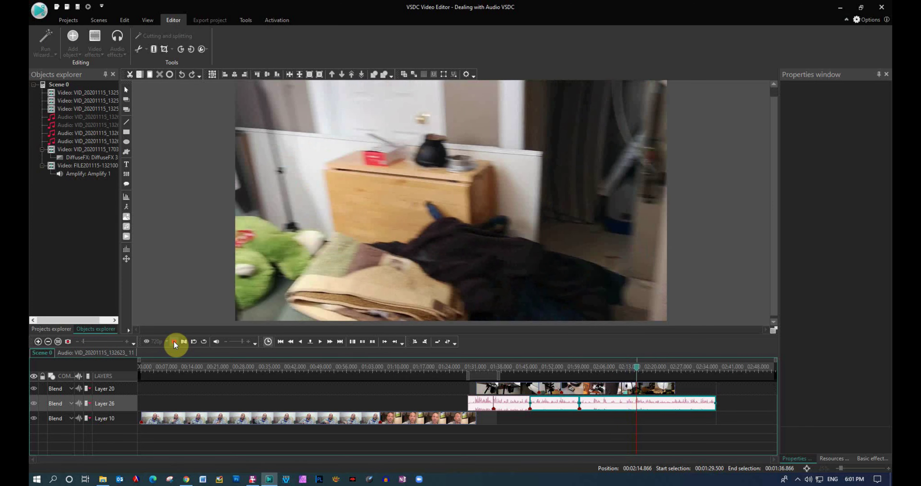
left_click(174, 341)
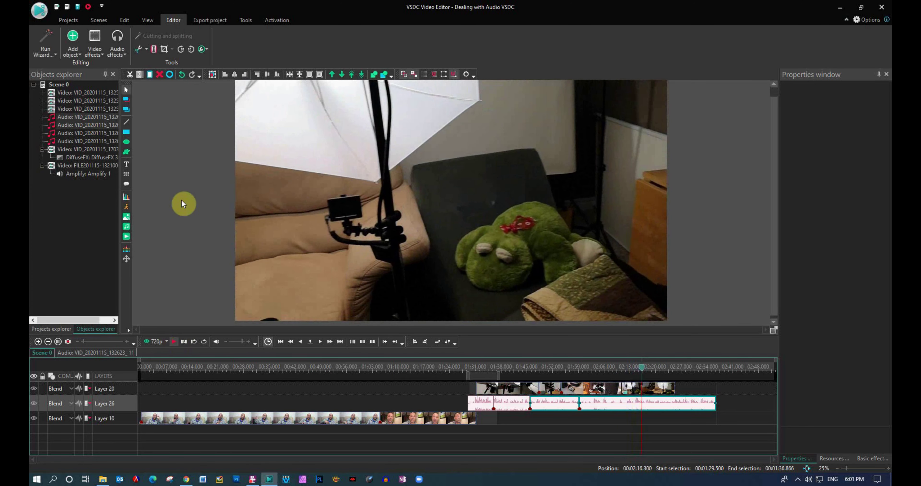
left_click(154, 48)
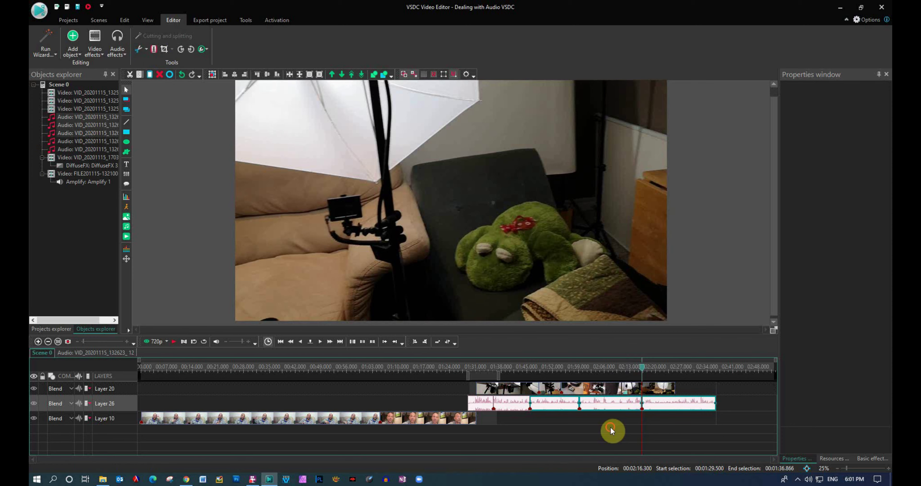
left_click(604, 406)
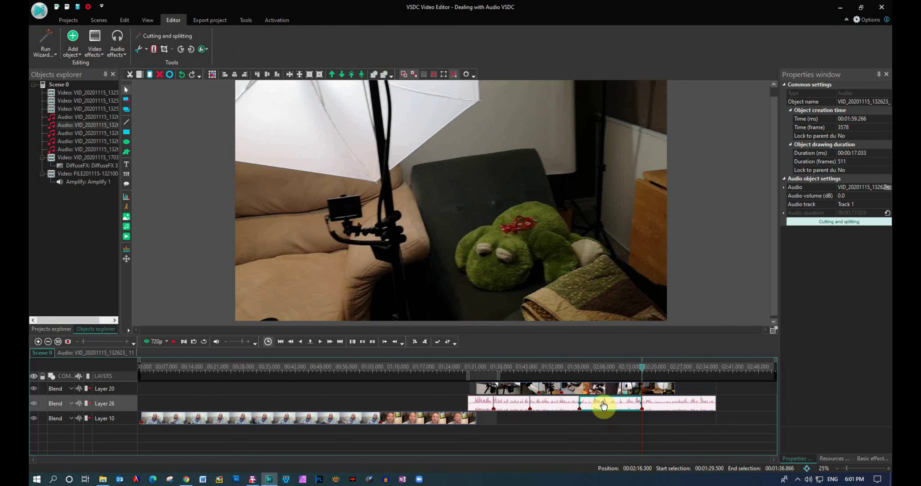
key("Delete")
left_click_drag(662, 407, 592, 399)
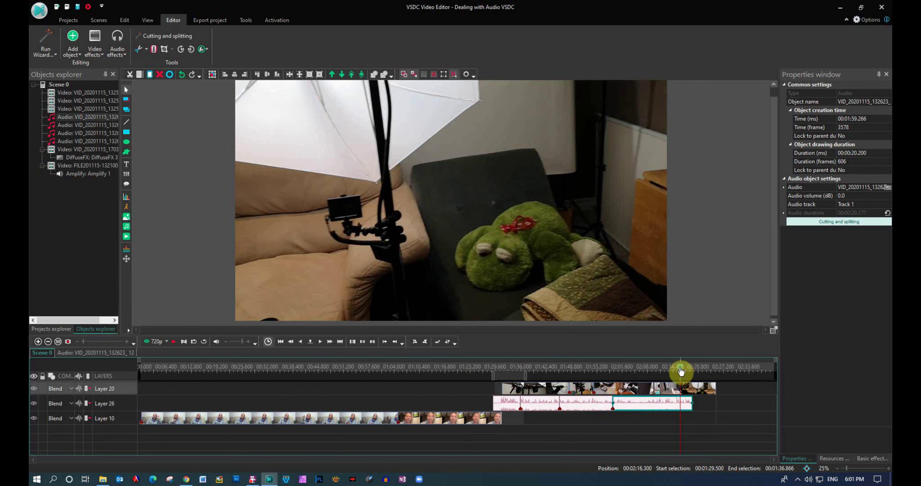
left_click_drag(680, 372, 613, 372)
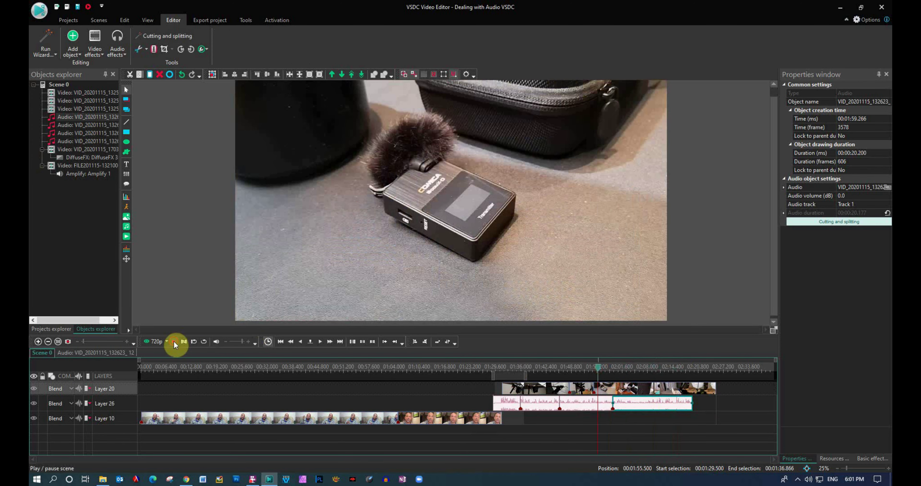
left_click(174, 341)
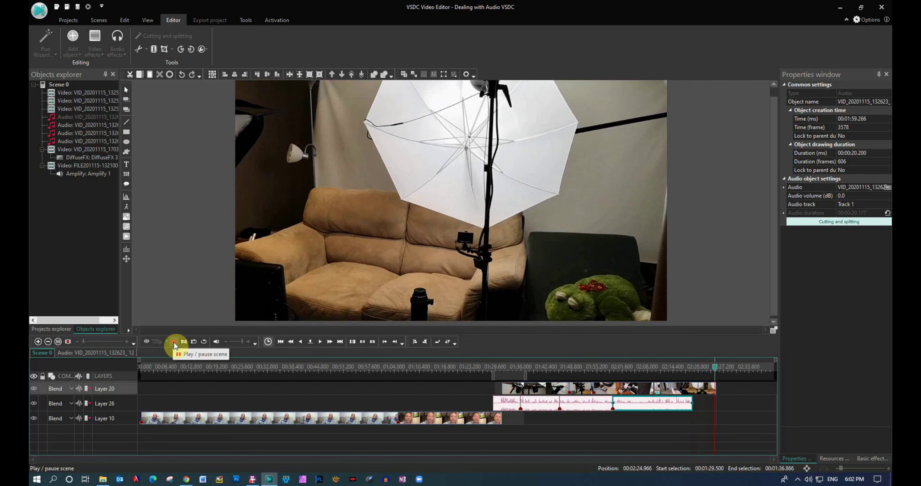
left_click(174, 343)
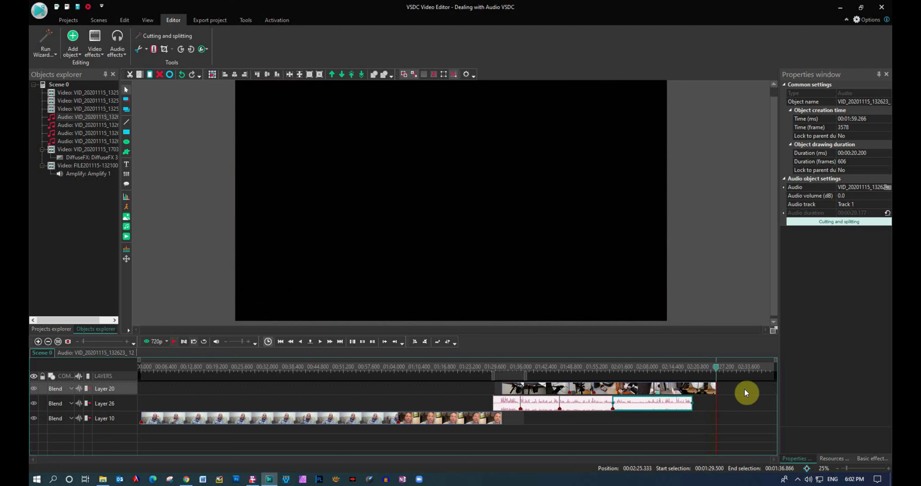
- Place the playhead at the Layer 26 audio's end, 02:19.466
left_click(699, 393)
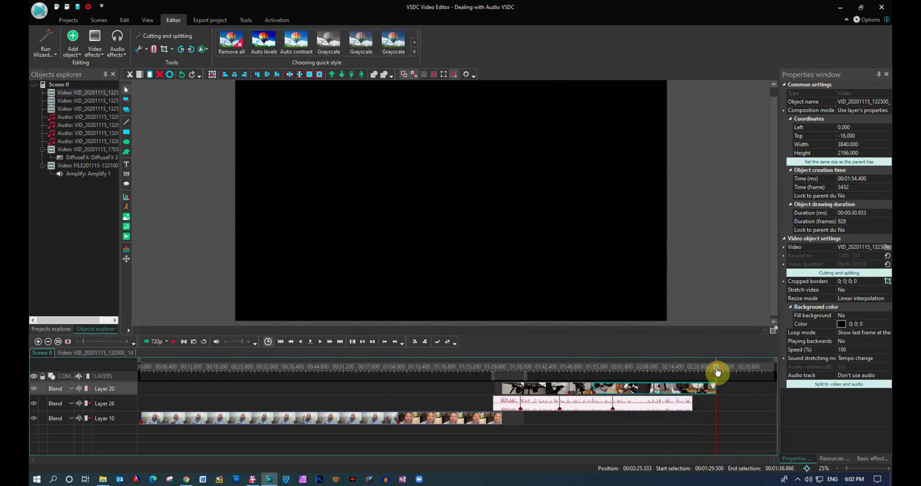
left_click_drag(693, 372, 688, 374)
left_click(673, 408)
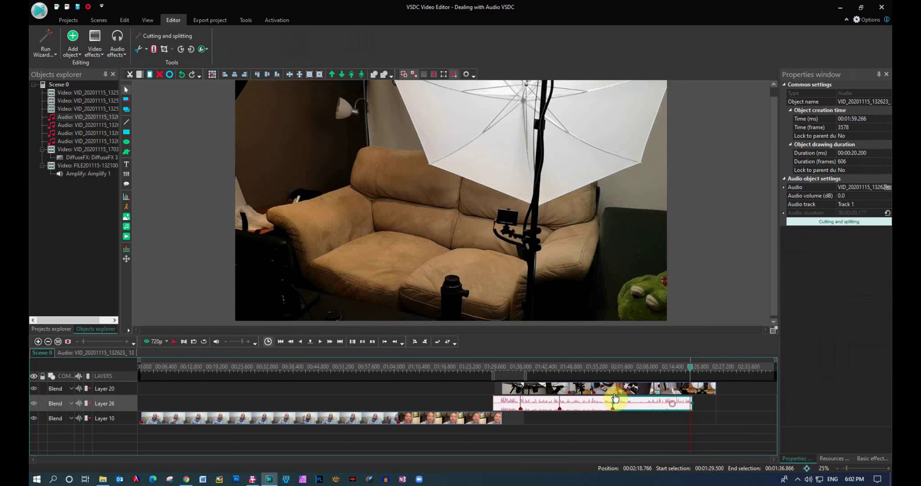
left_click(337, 342)
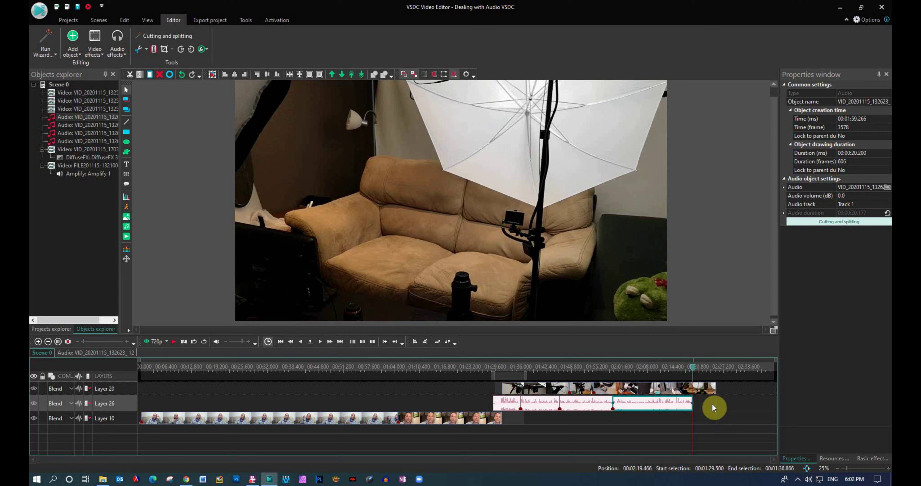
- Split the Layer 20 B-roll at the playhead and delete the tail, leaving a 25.066 s clip
left_click(703, 392)
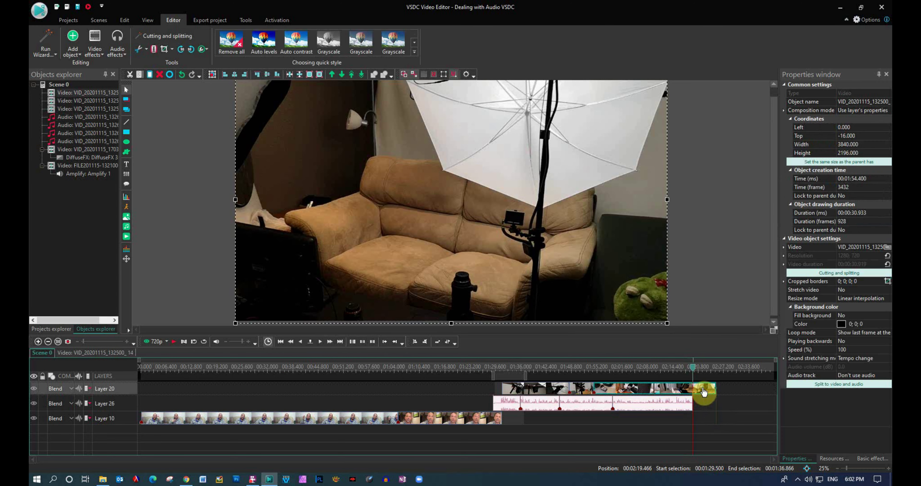
left_click(153, 50)
left_click(700, 389)
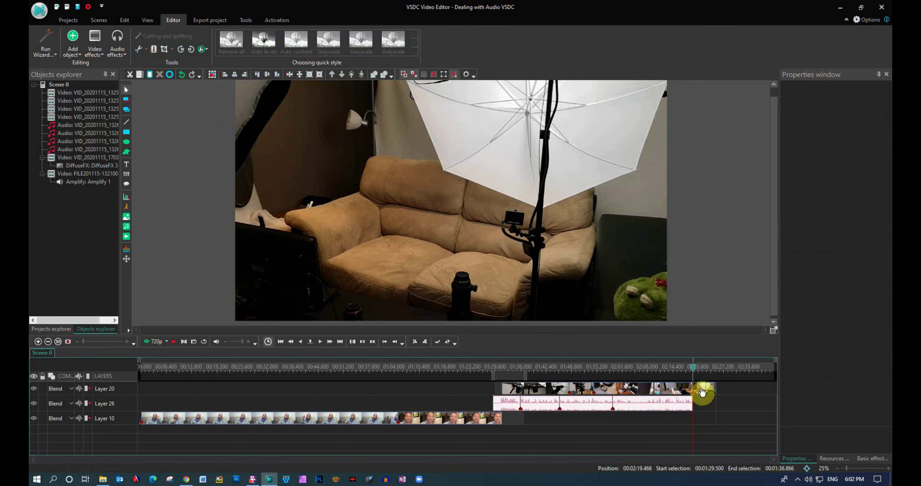
key("Delete")
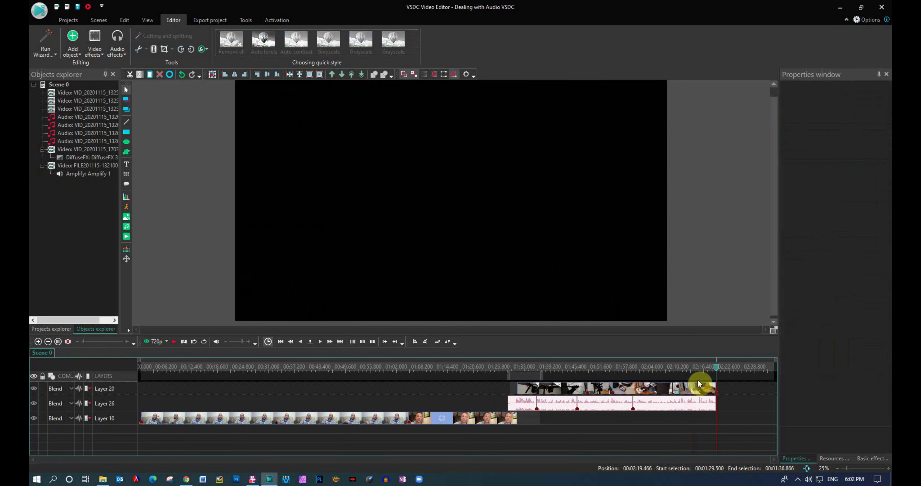
left_click(690, 392)
right_click(689, 391)
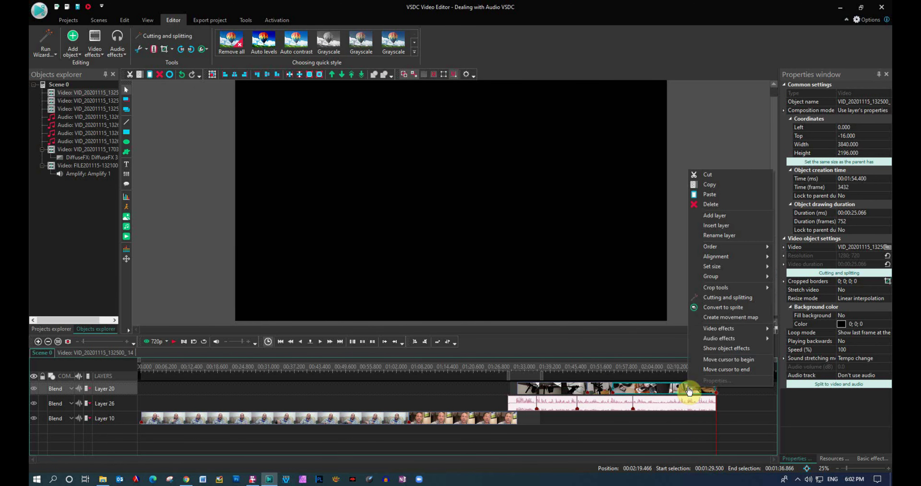
mouse_move(721, 338)
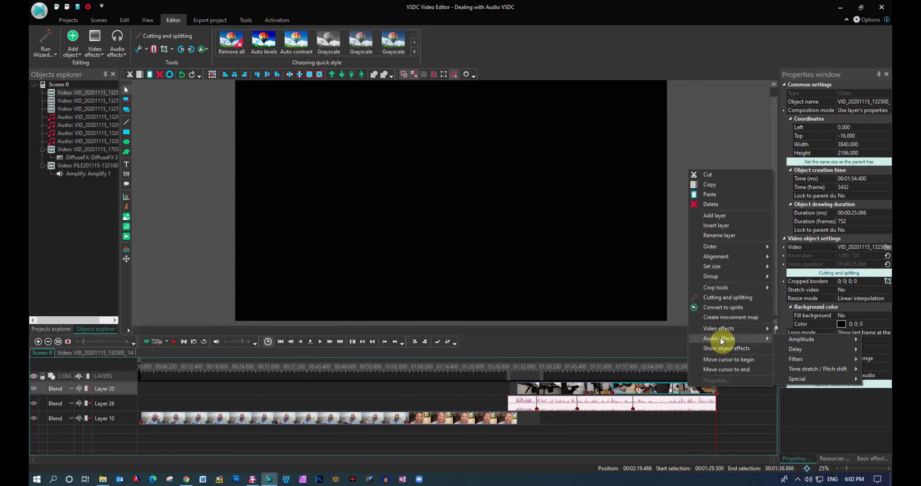
mouse_move(797, 338)
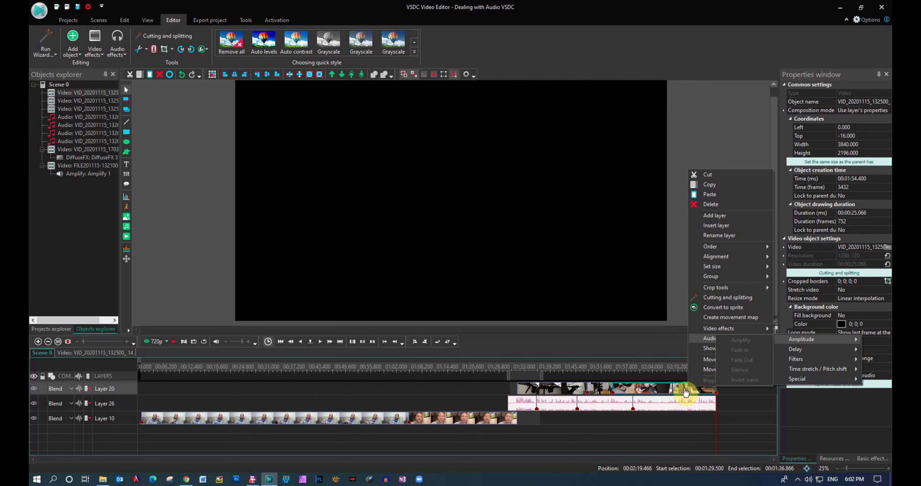
left_click(730, 411)
left_click(465, 421)
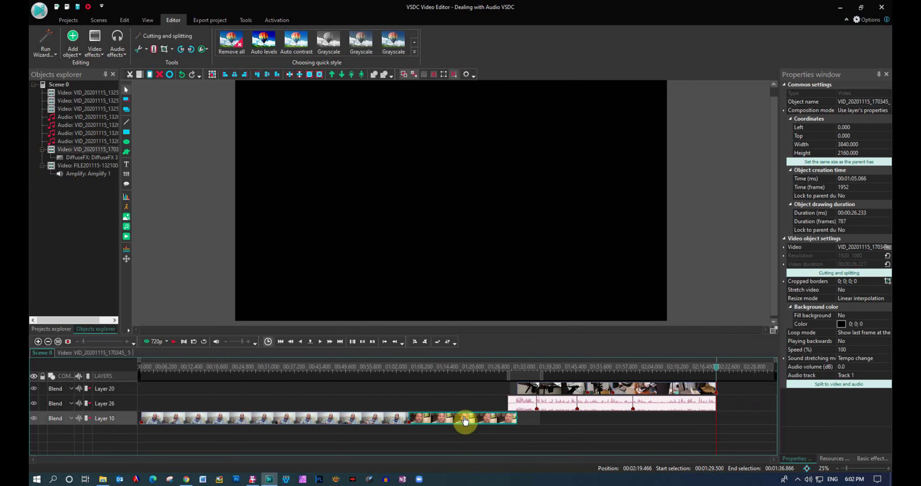
right_click(465, 421)
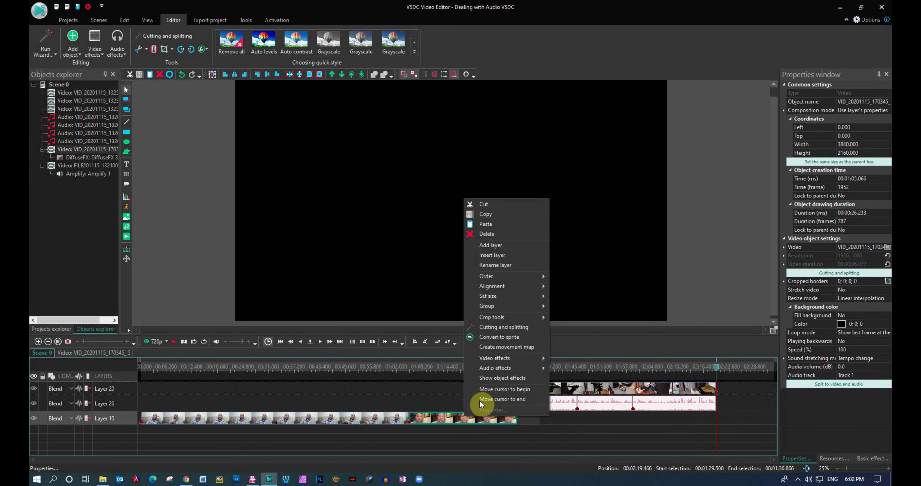
mouse_move(521, 357)
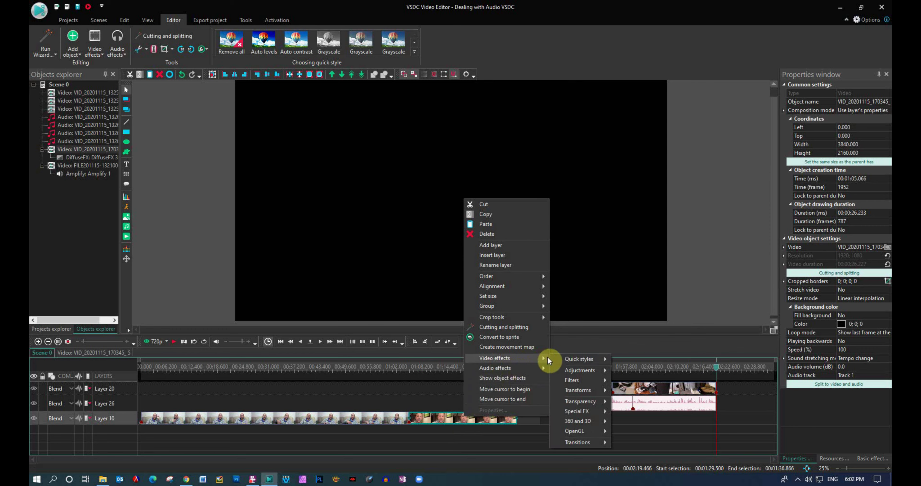
mouse_move(583, 368)
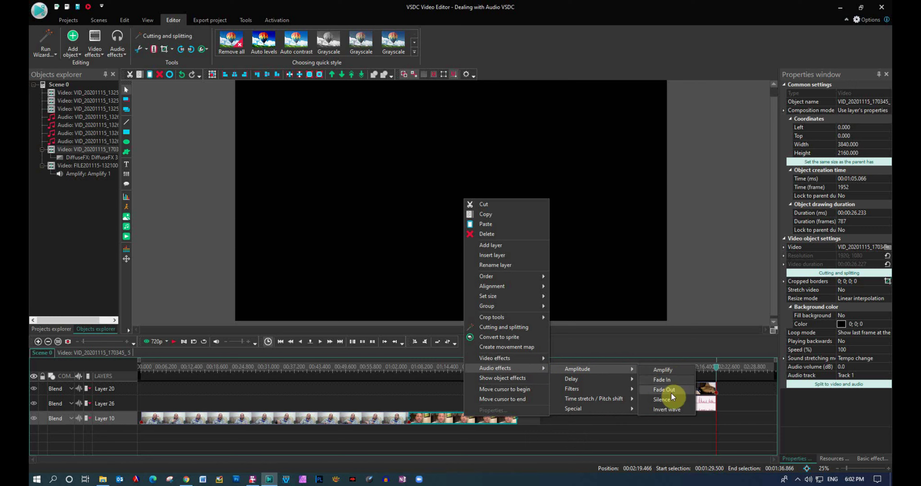
left_click(597, 423)
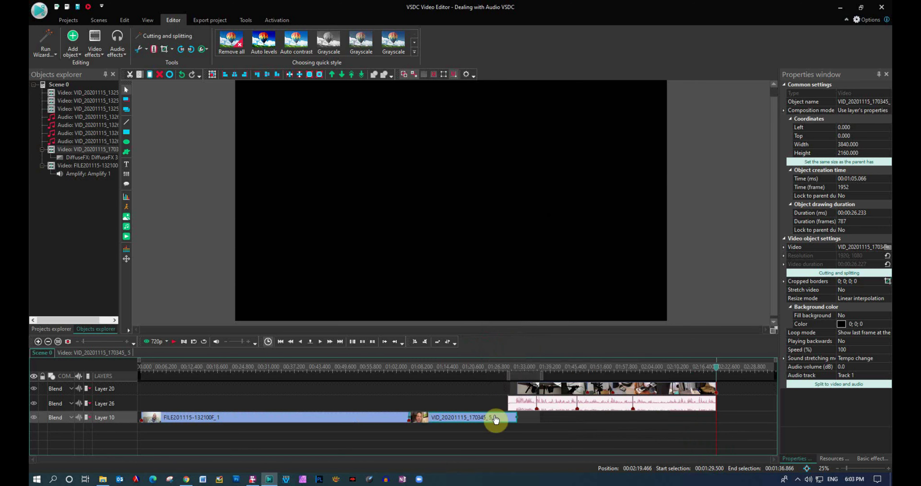
left_click(572, 418)
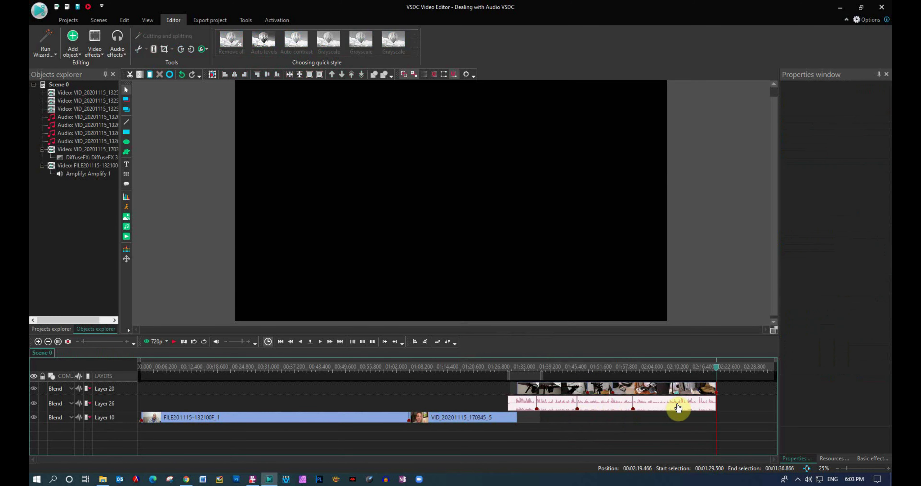